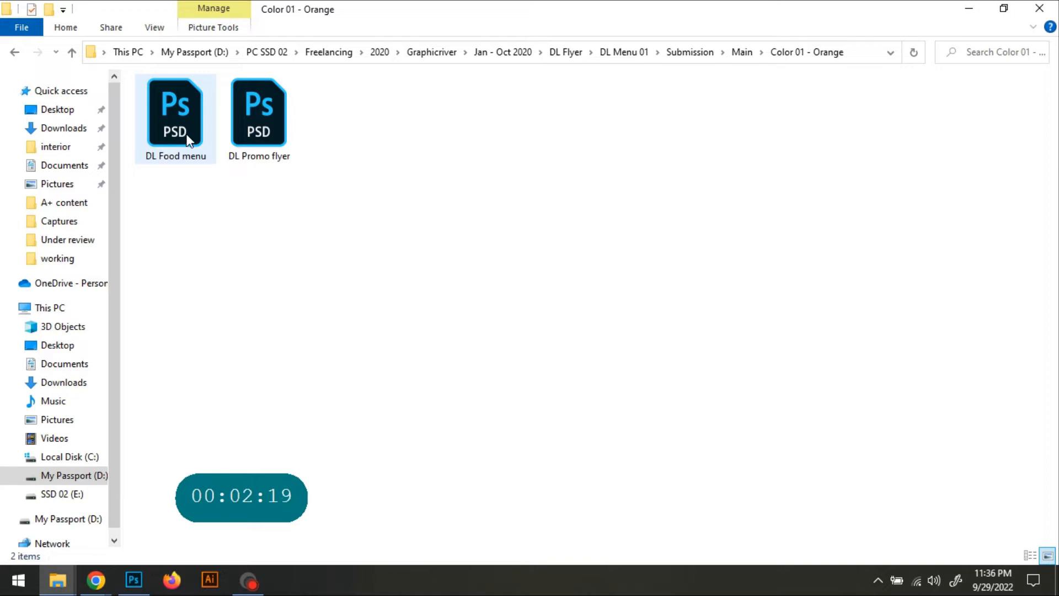
Step: Open the DL Food menu PSD from the Color 01 - Orange folder and delete its "Delete it- info layer" layer
double_click(188, 138)
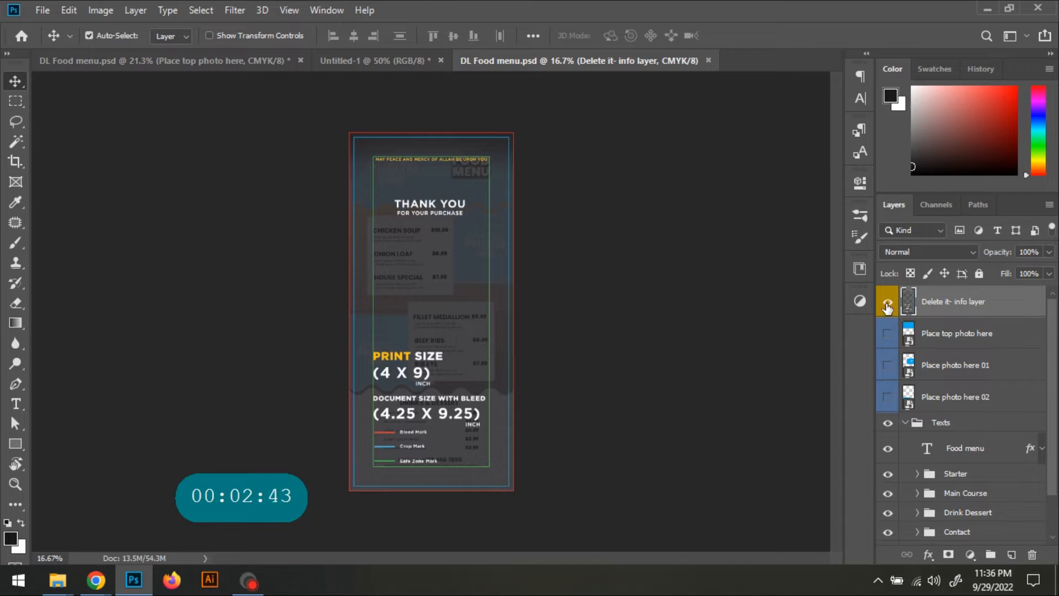
left_click(888, 302)
left_click(887, 302)
left_click(1032, 554)
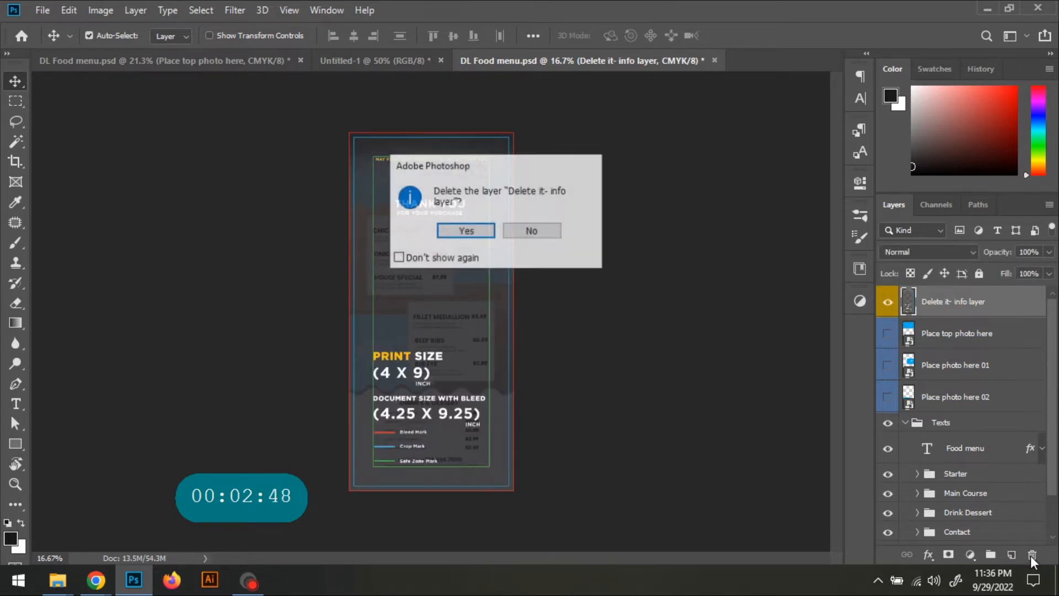
left_click(466, 230)
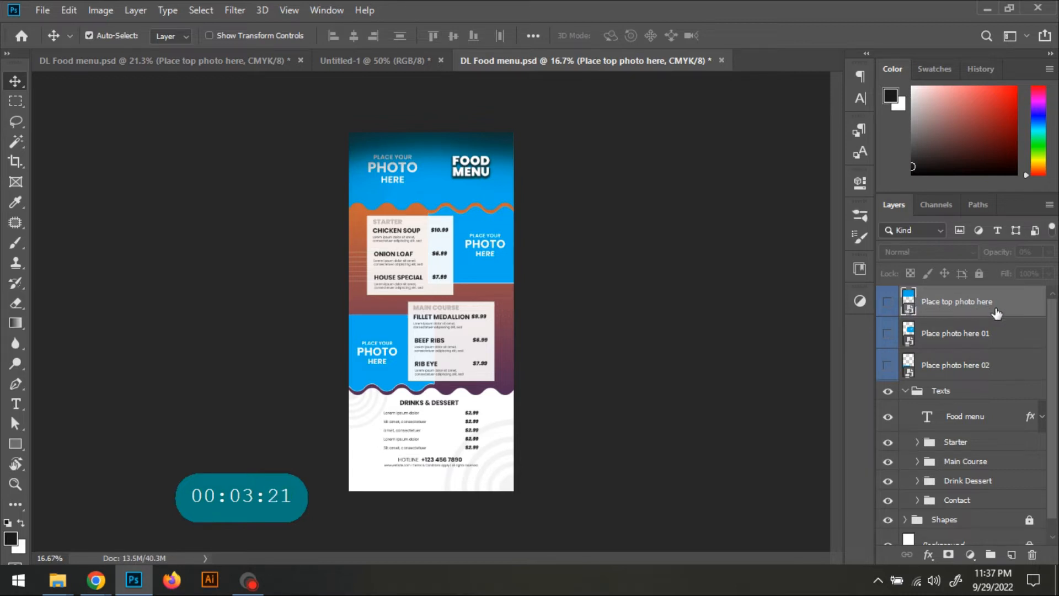
Step: Open the "Place top photo here" smart object and place the cover image from the food folder in Downloads as embedded
double_click(908, 299)
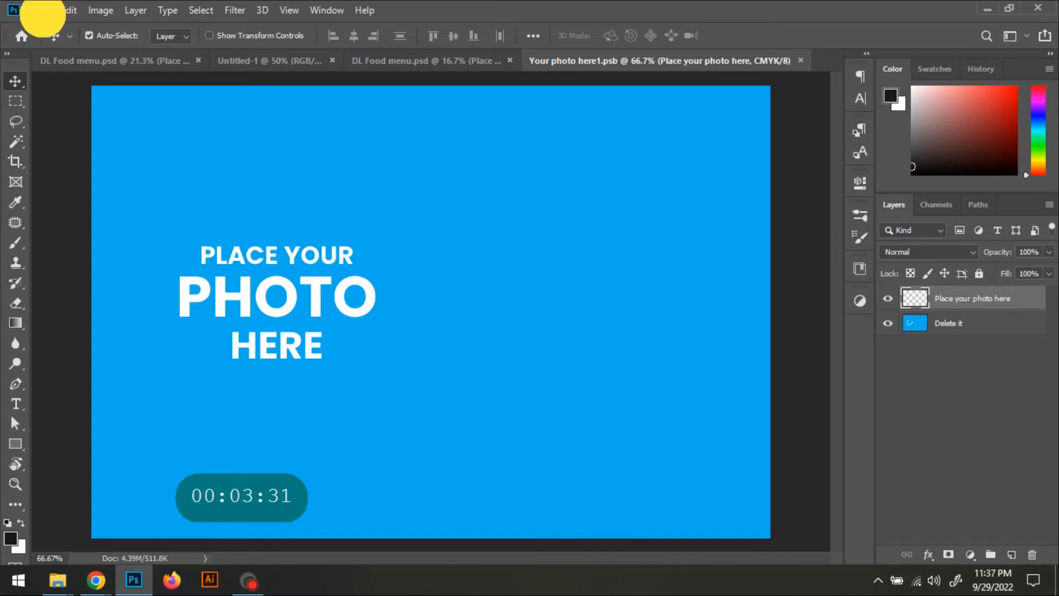
left_click(43, 11)
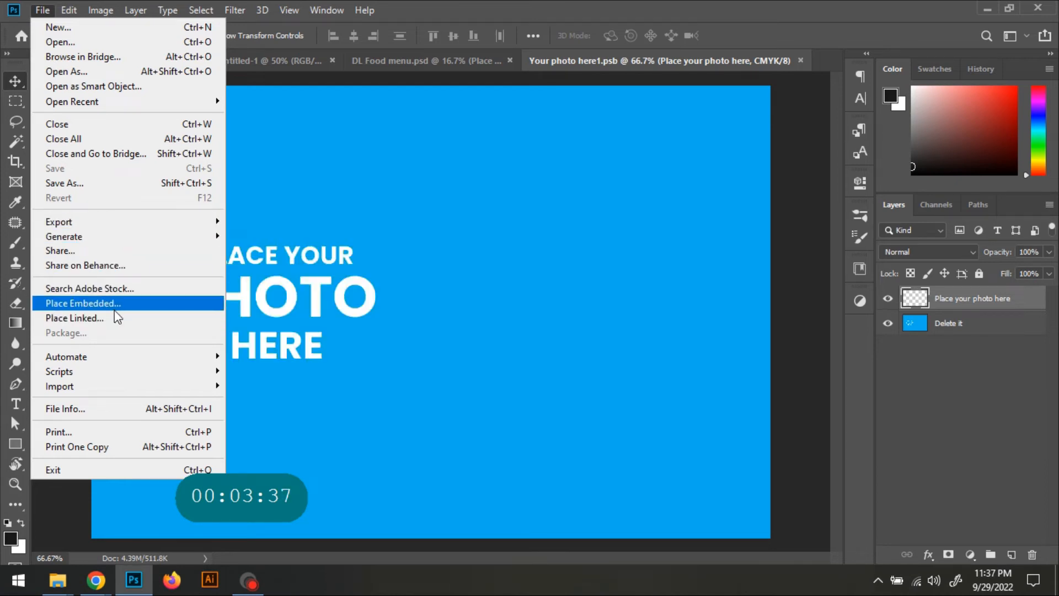
left_click(83, 302)
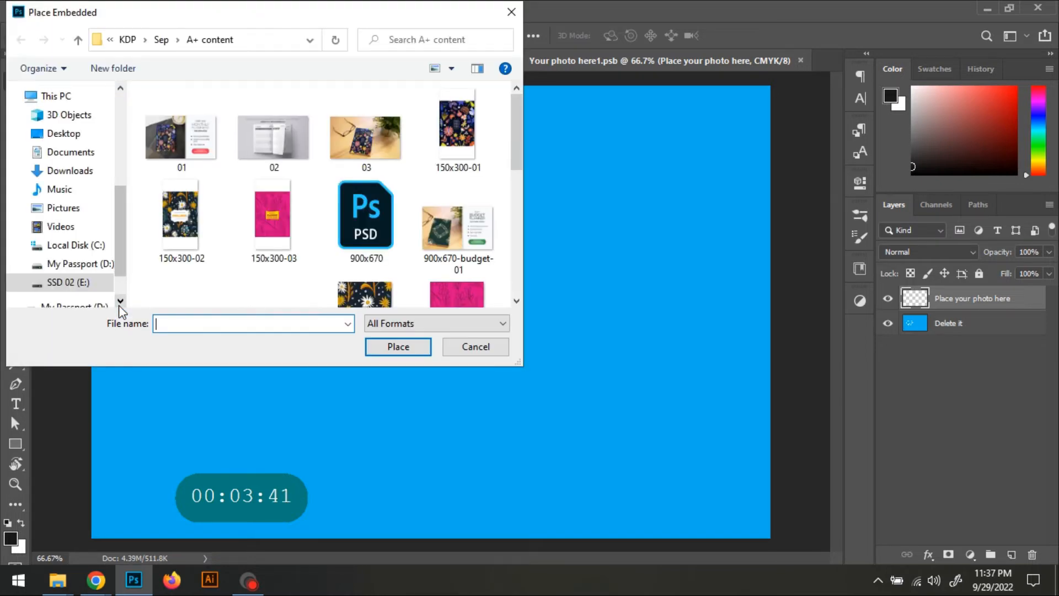
left_click(86, 149)
left_click(66, 170)
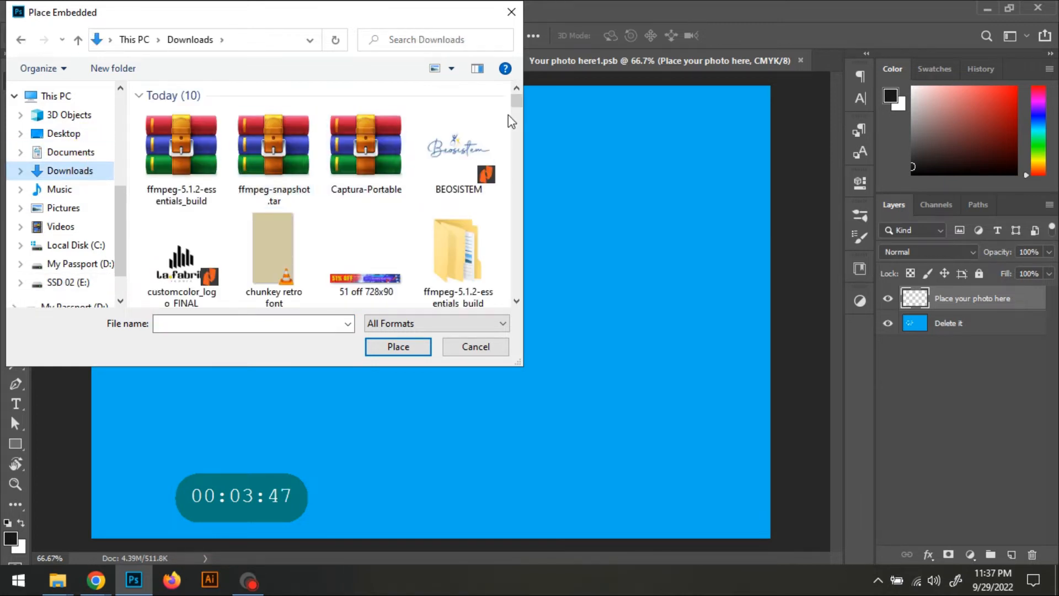
left_click_drag(516, 102, 515, 112)
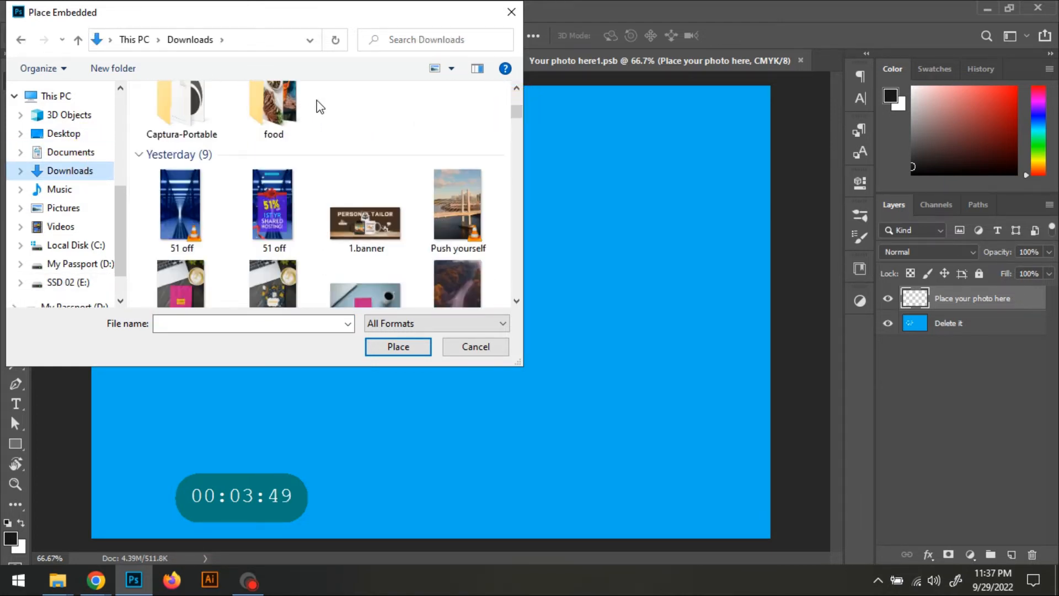
left_click(267, 105)
double_click(268, 104)
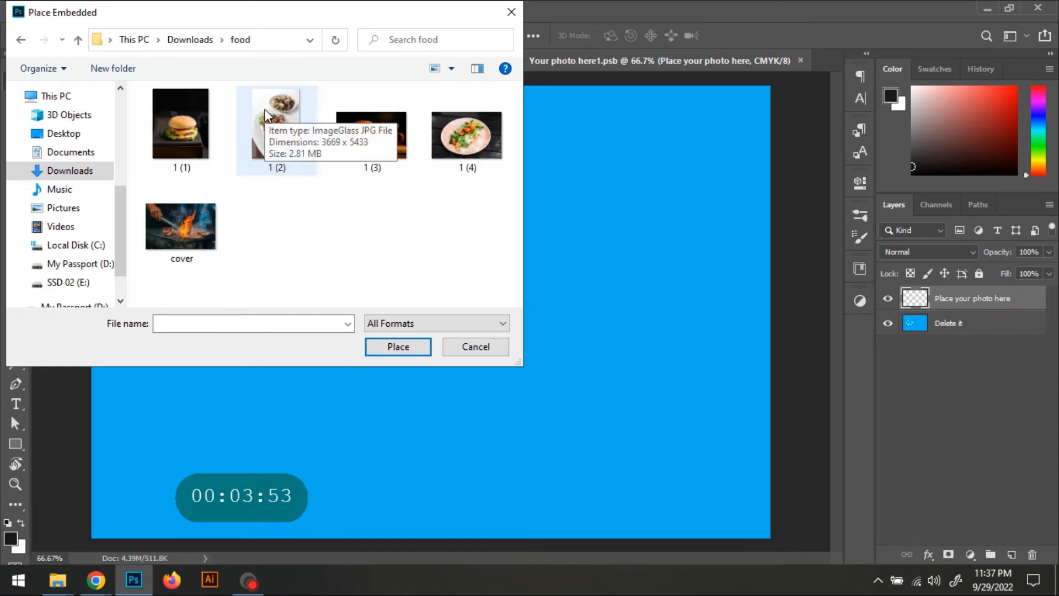
double_click(165, 223)
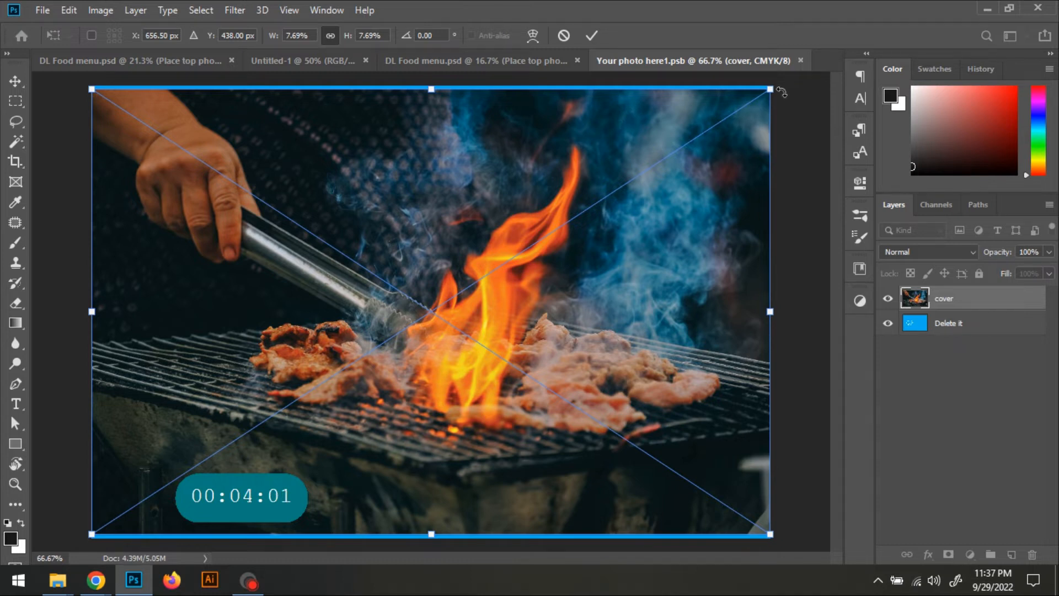
Step: Enlarge the cover photo from its centre to about 8.2% so it fills the canvas, then save and close the smart object
left_click_drag(772, 91, 793, 76)
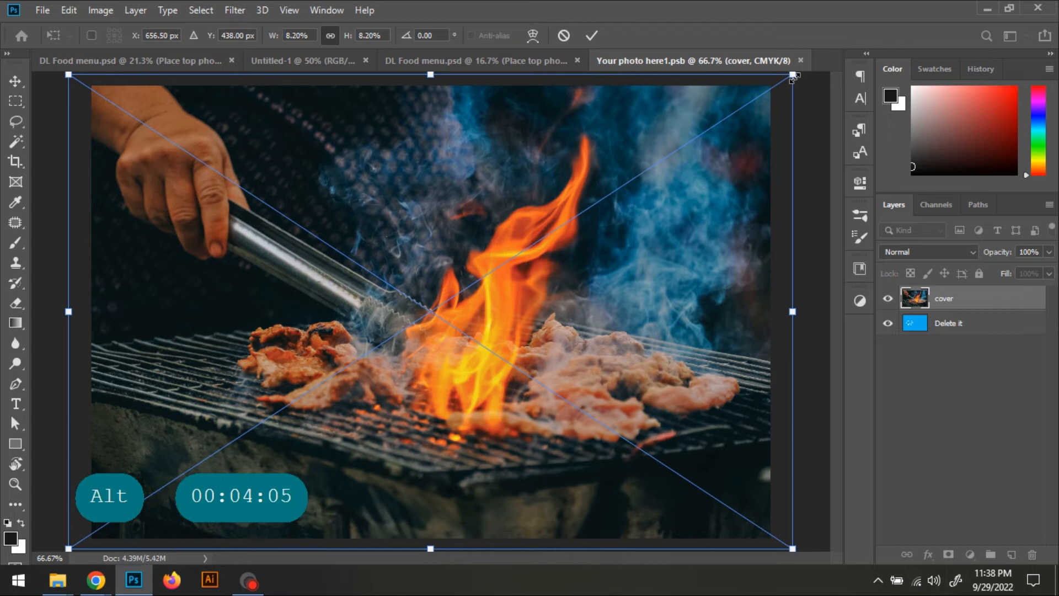
key("Return")
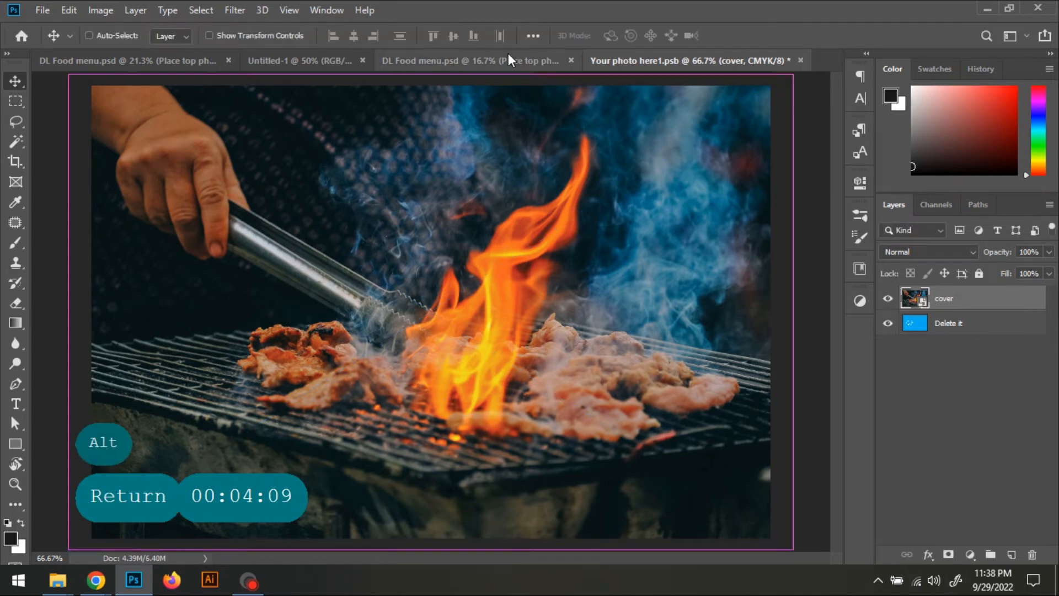
left_click(42, 10)
left_click(63, 167)
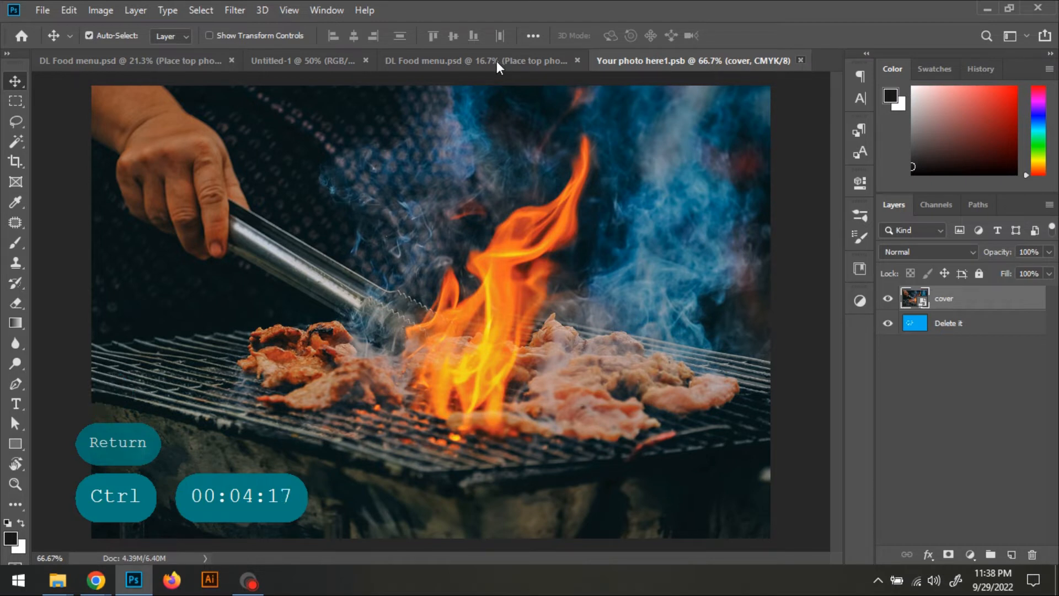
key("ctrl+w")
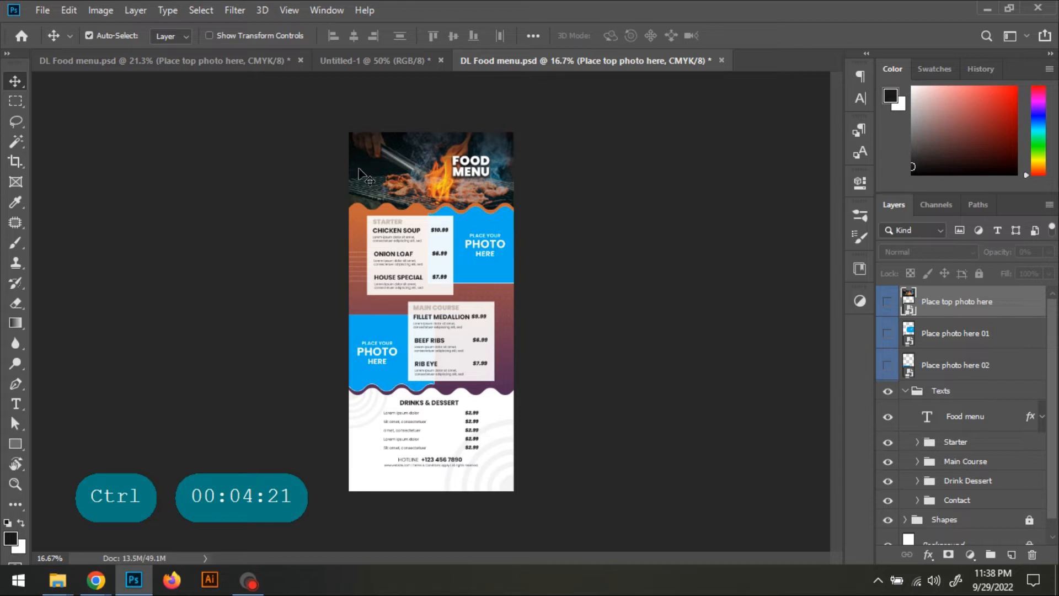
Step: Open the "Place photo here 01" smart object and place the embedded image 1 (1) from the food folder
key("ctrl+space")
left_click_drag(431, 151, 504, 269)
left_click(503, 269, "alt")
left_click_drag(520, 354, 499, 282)
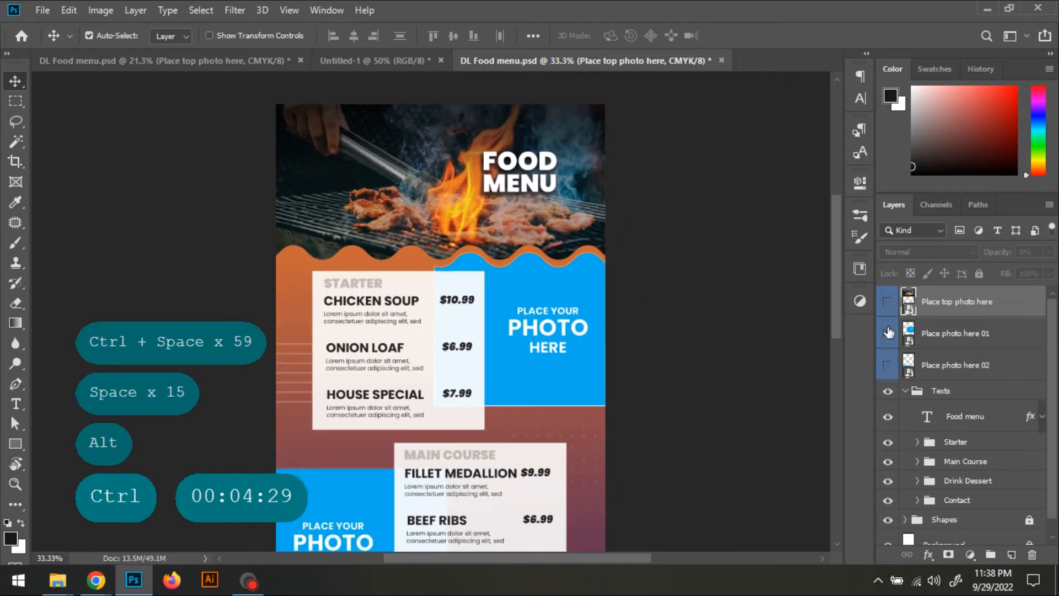
double_click(908, 330)
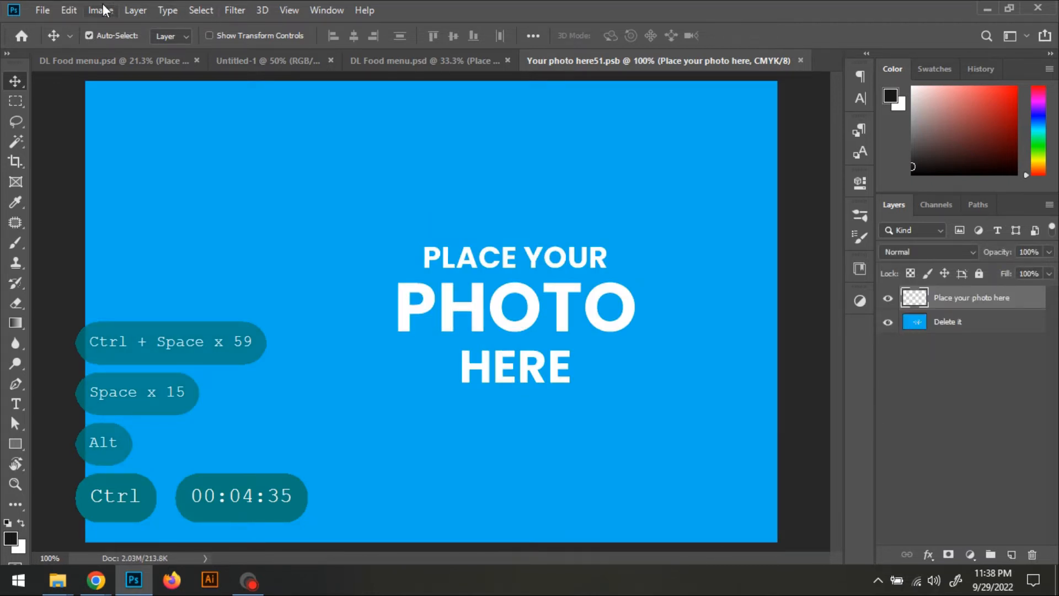
left_click(44, 11)
left_click(94, 302)
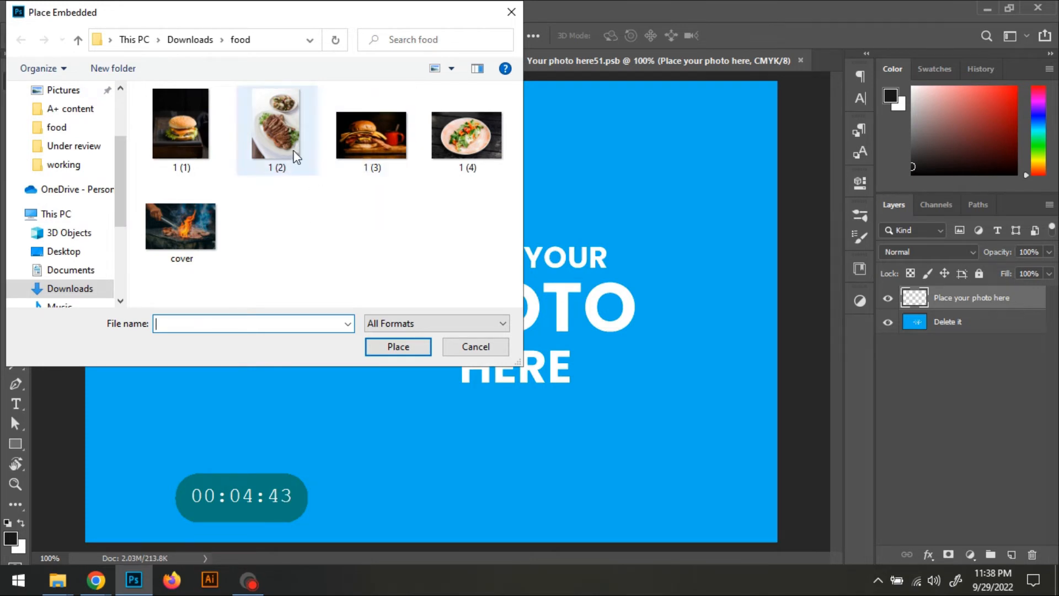
double_click(184, 139)
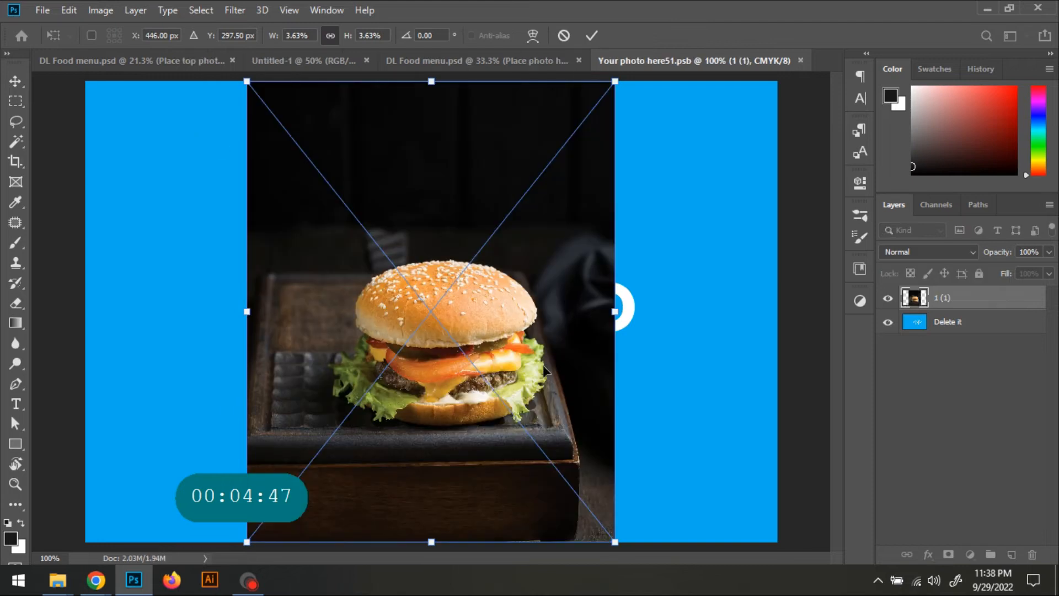
Step: Enlarge the burger photo from its centre to about 7.15% to cover the canvas and shift it slightly upward
key("ctrl+minus")
left_click(476, 332, "ctrl+alt")
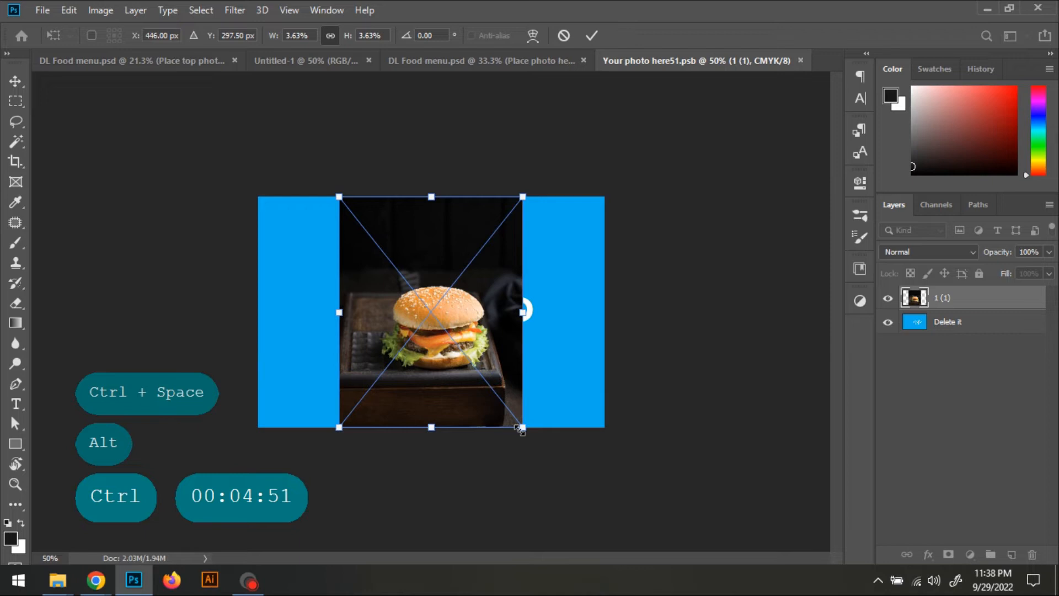
left_click_drag(520, 428, 615, 536)
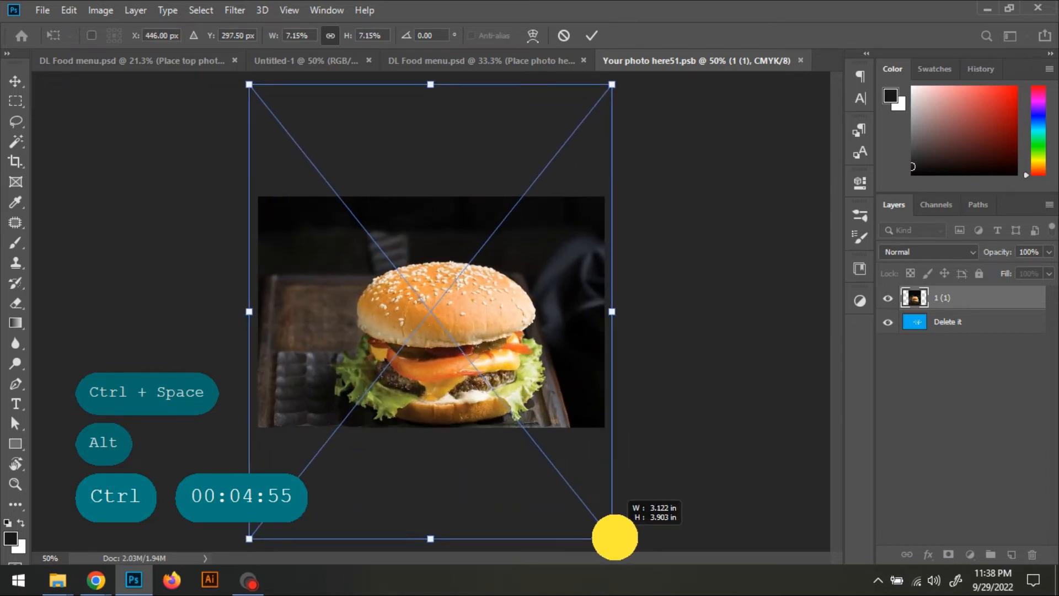
left_click_drag(496, 367, 498, 349)
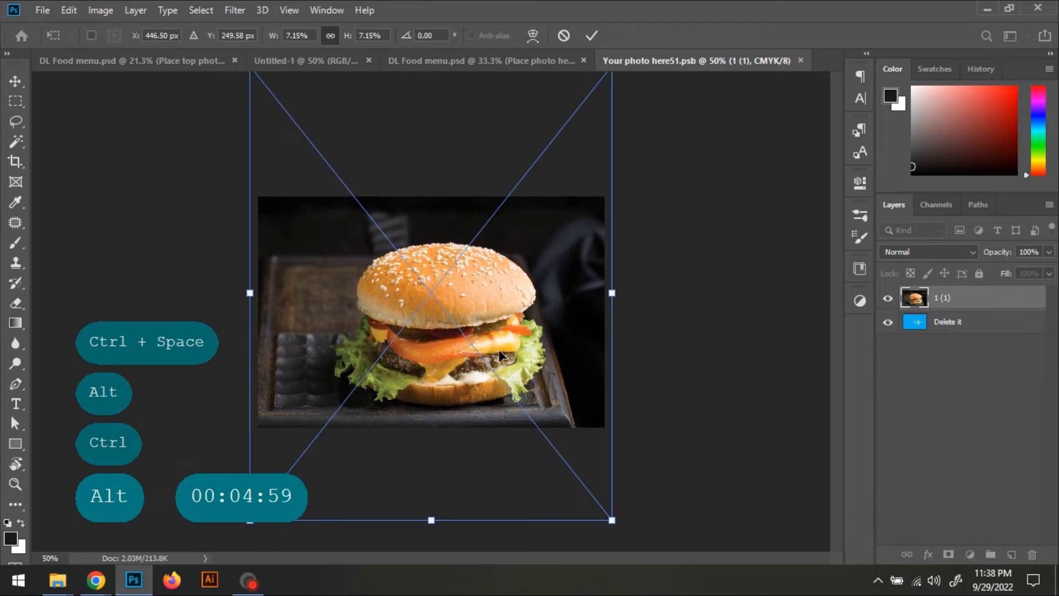
key("Return")
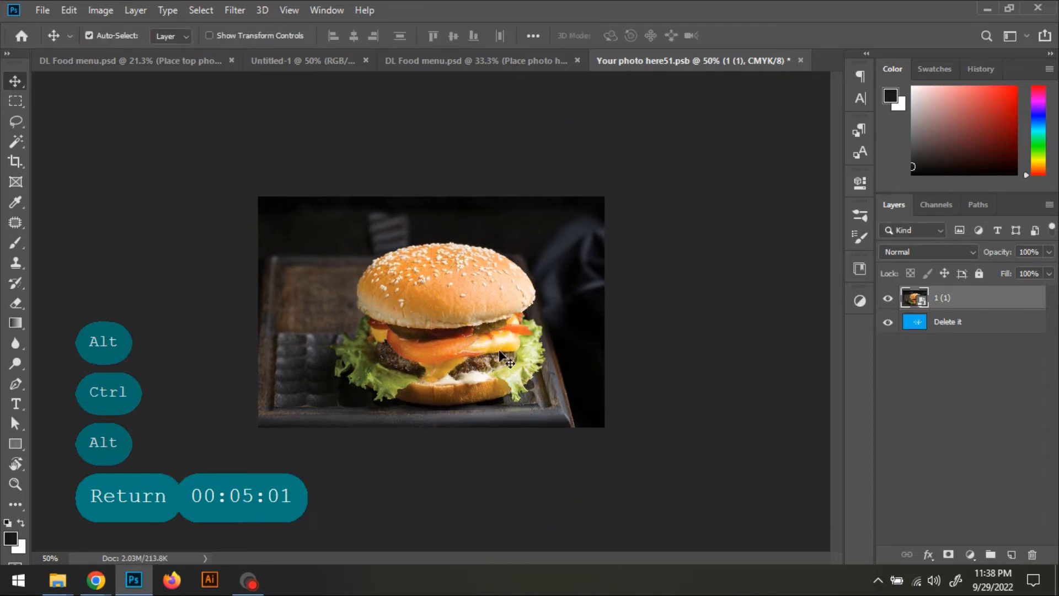
left_click_drag(454, 345, 455, 339)
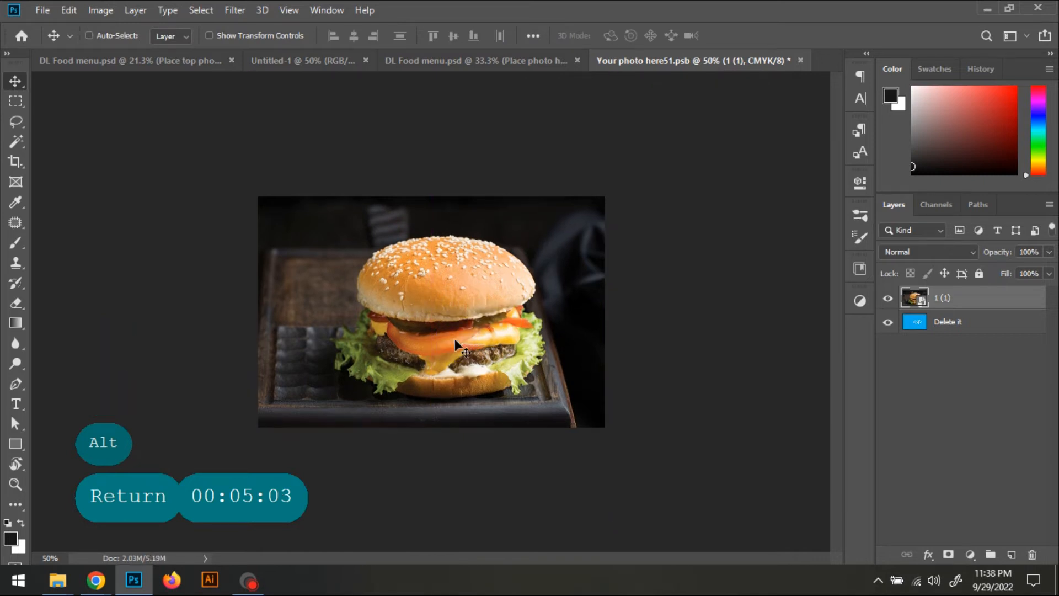
Step: Save the burger photo's smart object and close it to return to the food menu
key("ctrl+s")
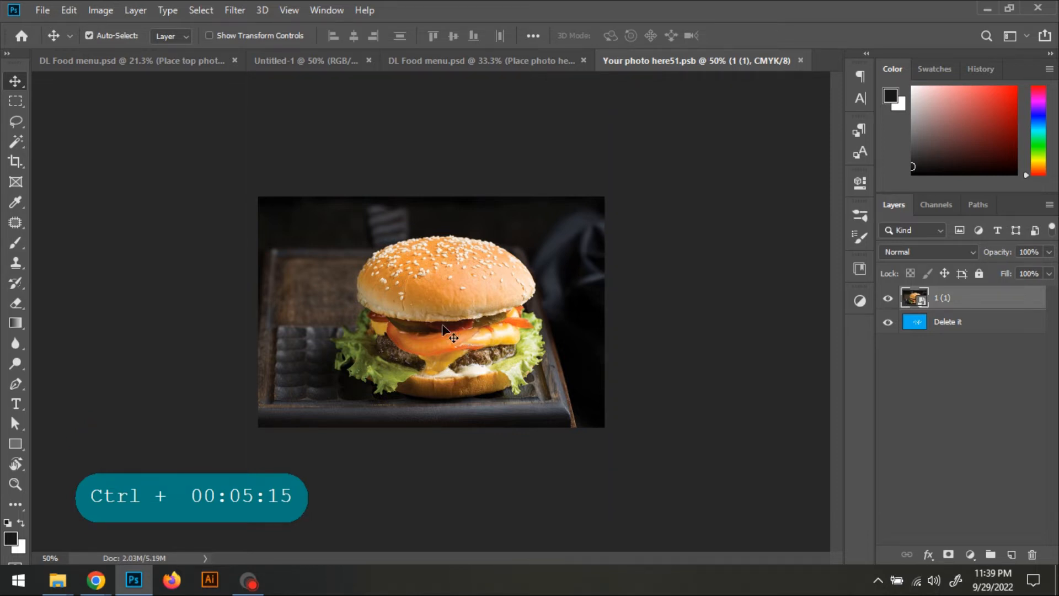
left_click(38, 10)
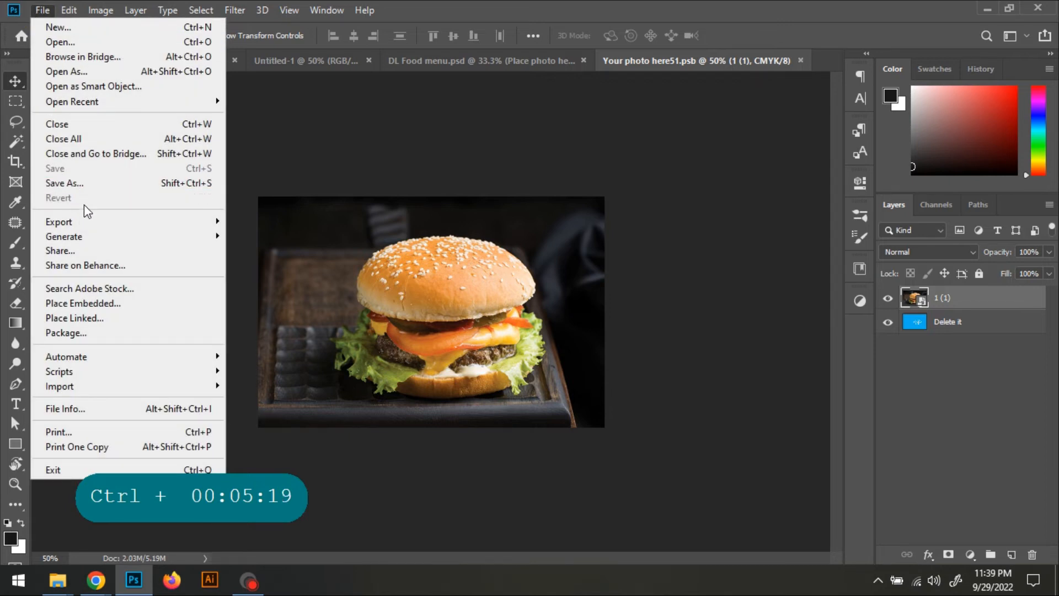
mouse_move(326, 10)
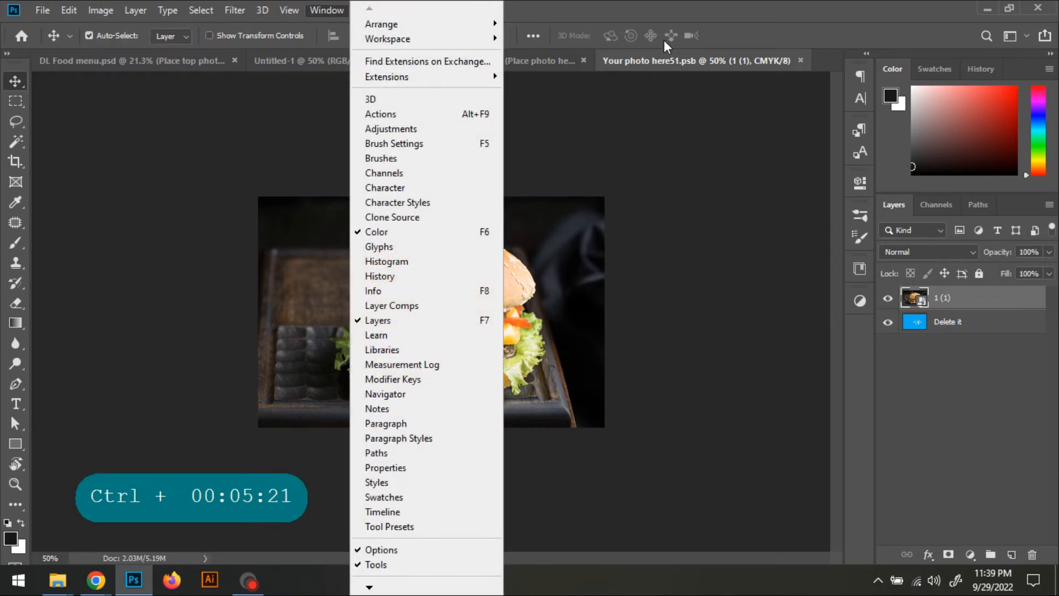
left_click(659, 1)
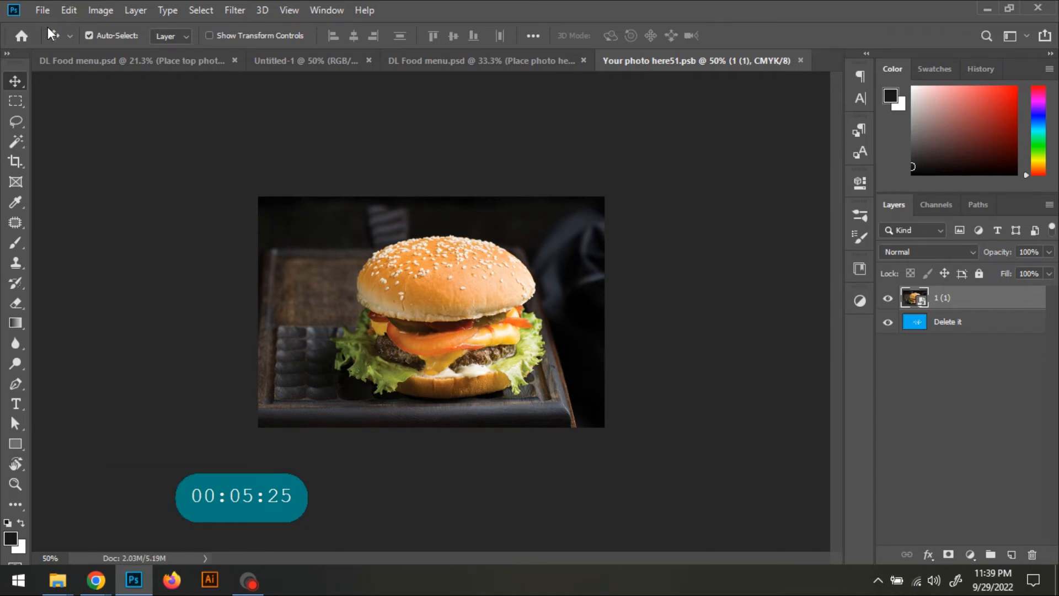
left_click(46, 12)
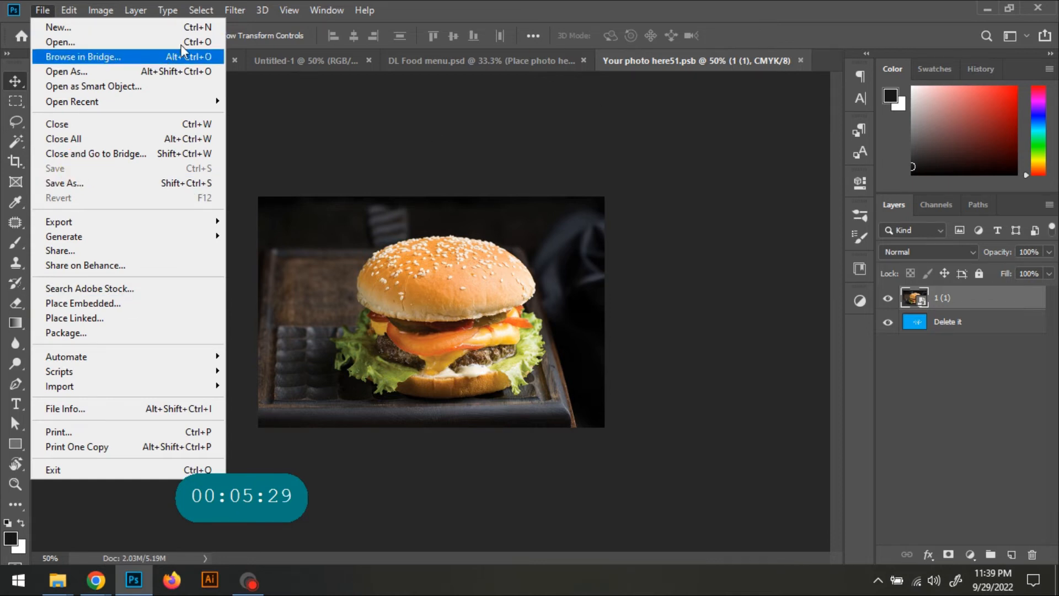
mouse_move(326, 9)
left_click(634, 12)
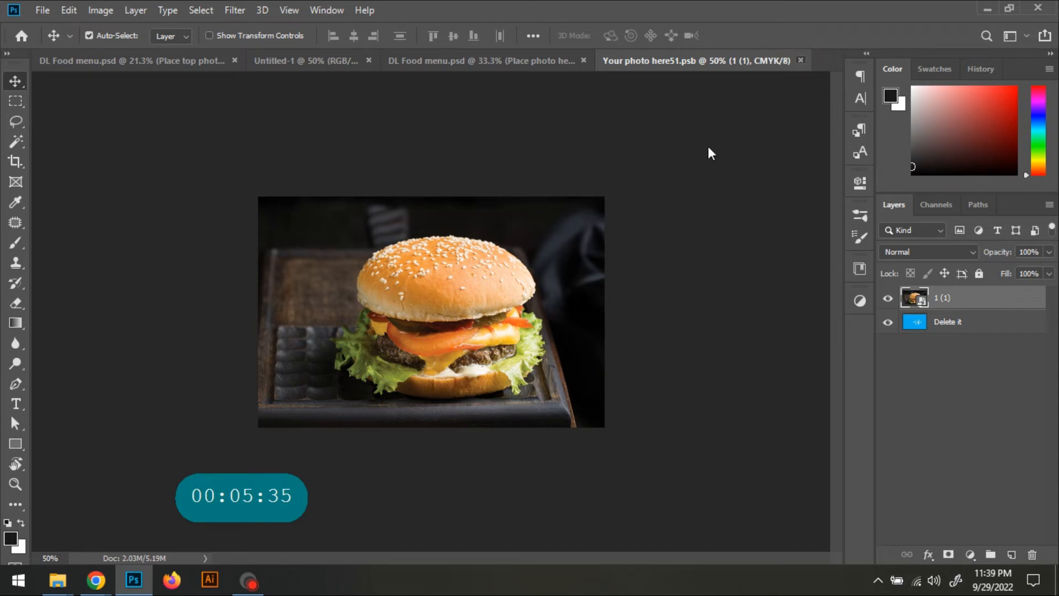
left_click(800, 60)
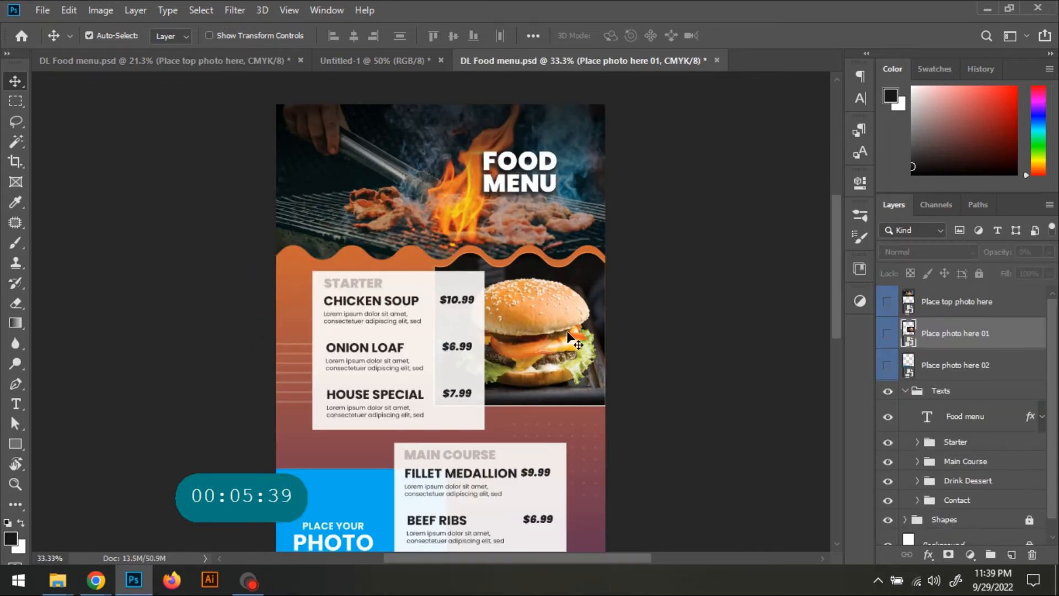
Step: Open the "Place photo here 02" smart object and place the embedded image 1 (3) from the food folder
scroll(521, 363, "down", 3)
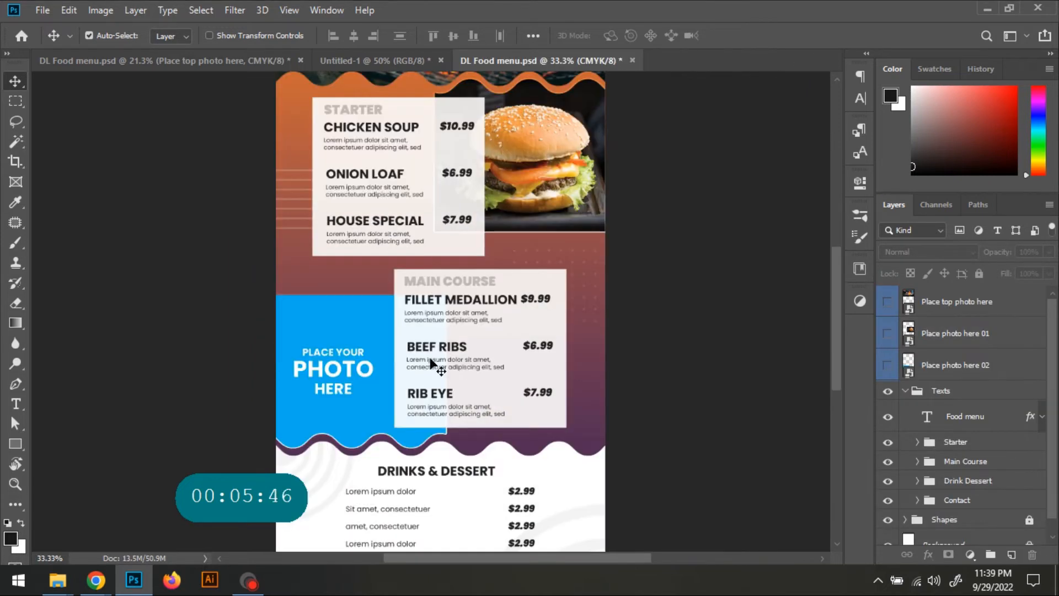
left_click(974, 363)
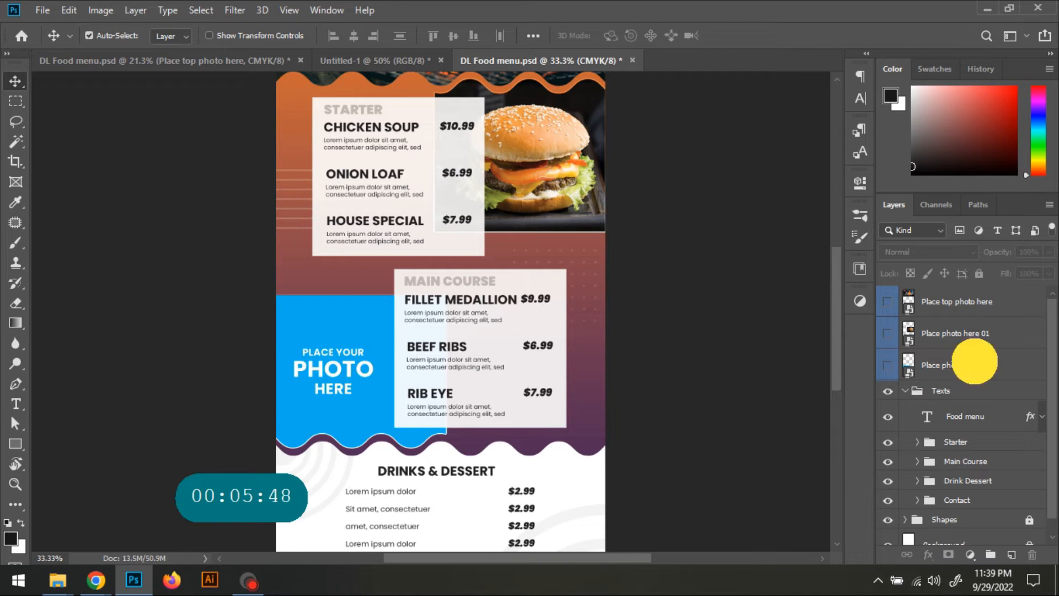
double_click(908, 365)
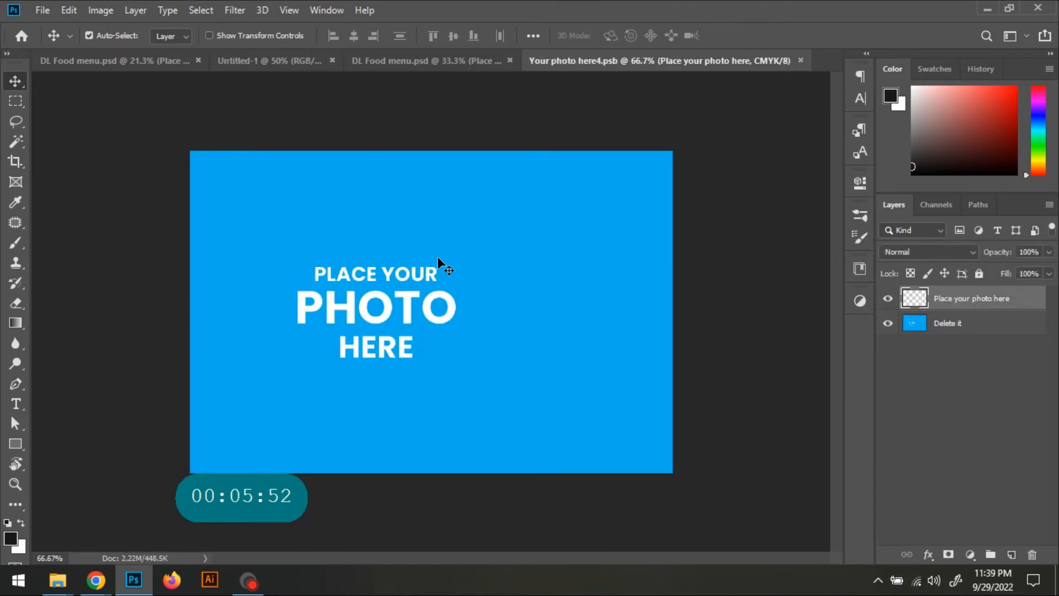
left_click(42, 11)
left_click(71, 301)
left_click(385, 164)
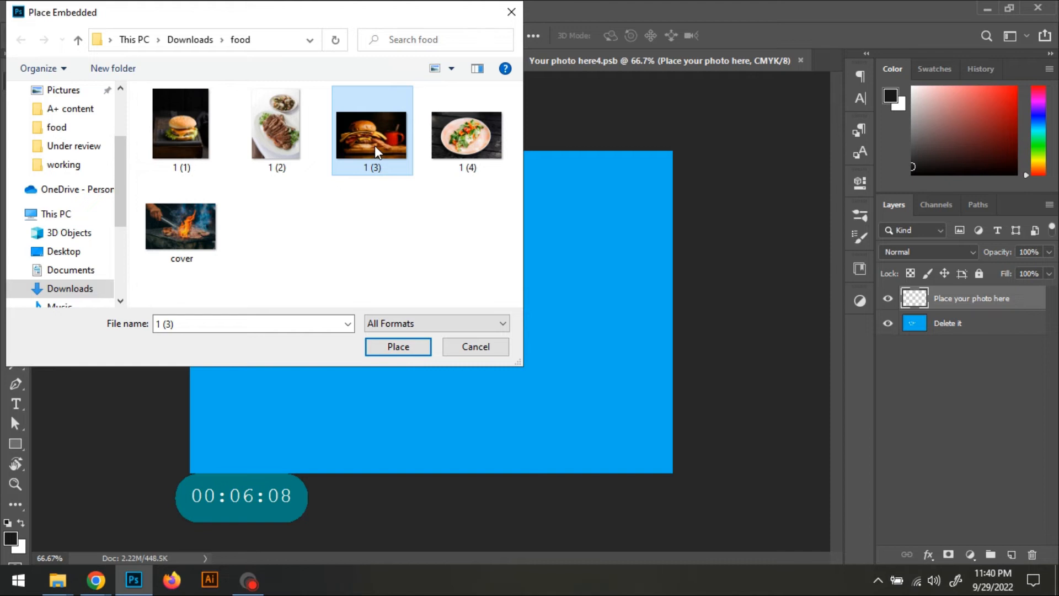
left_click(402, 353)
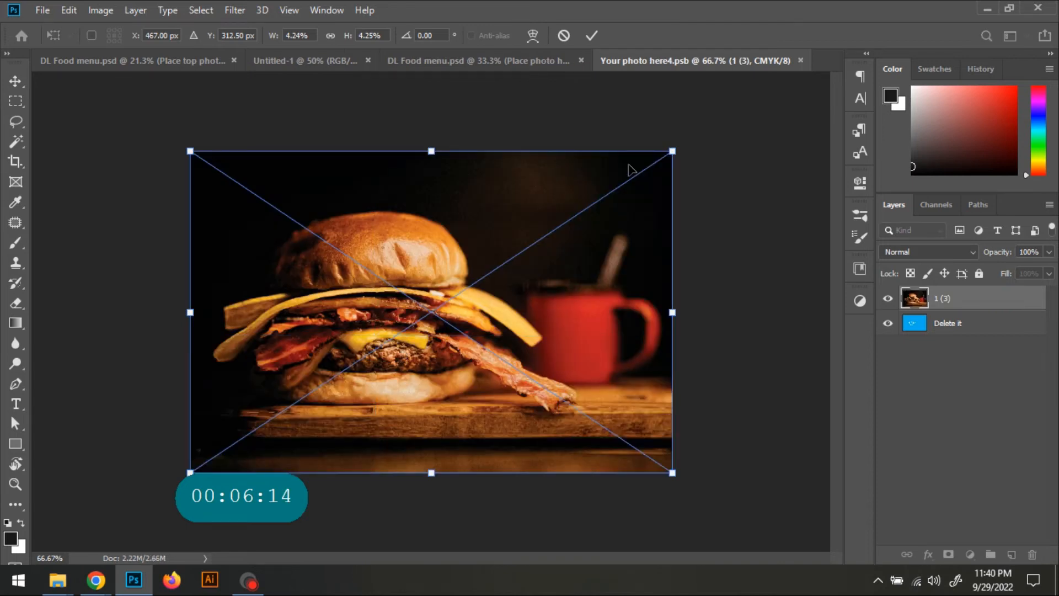
Step: Enlarge the placed burger-and-mug photo from its centre to about 4.35% so it overlaps the canvas edges
left_click_drag(671, 149, 678, 147)
key("alt")
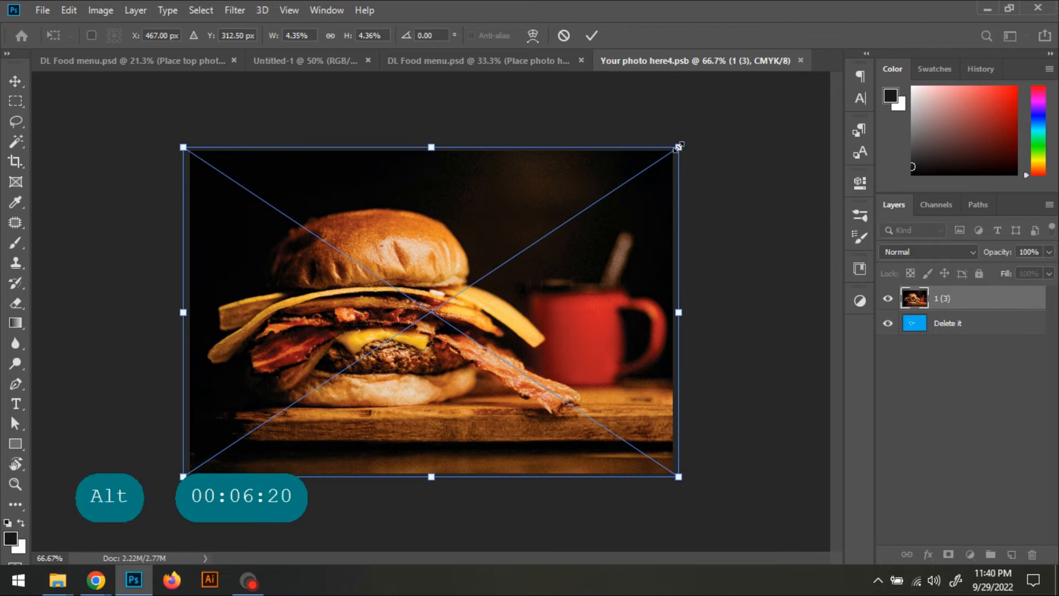
key("Return")
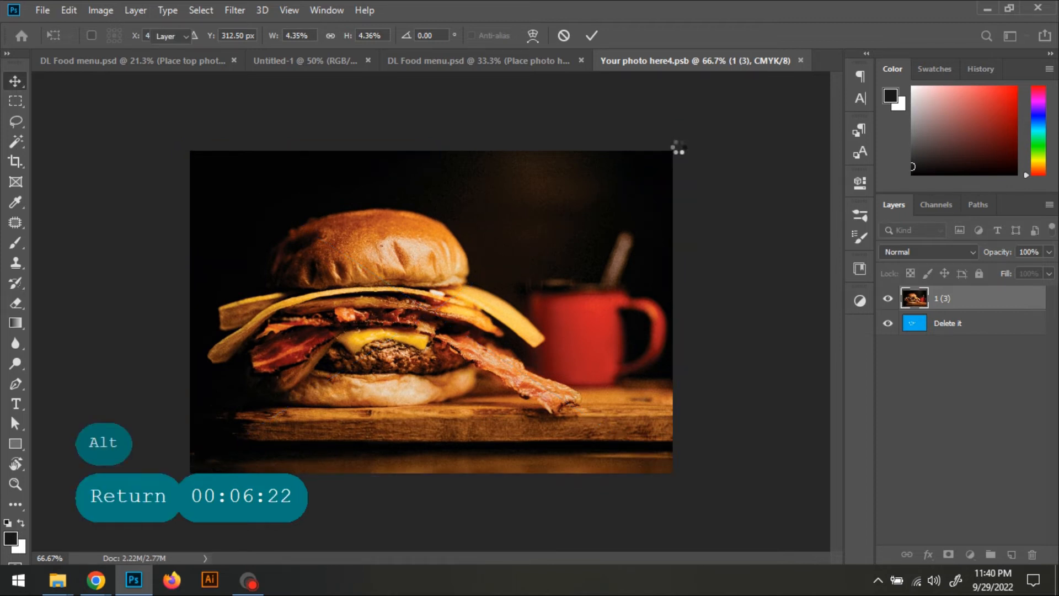
Step: Save the second photo's smart object and close it to update the food menu
left_click(42, 10)
left_click(72, 168)
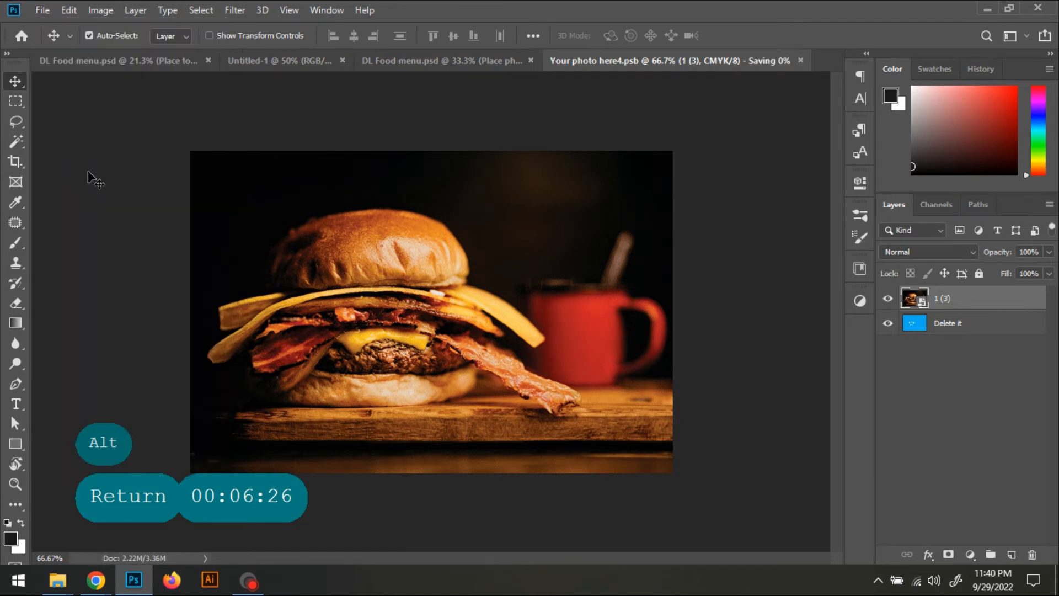
left_click(800, 60)
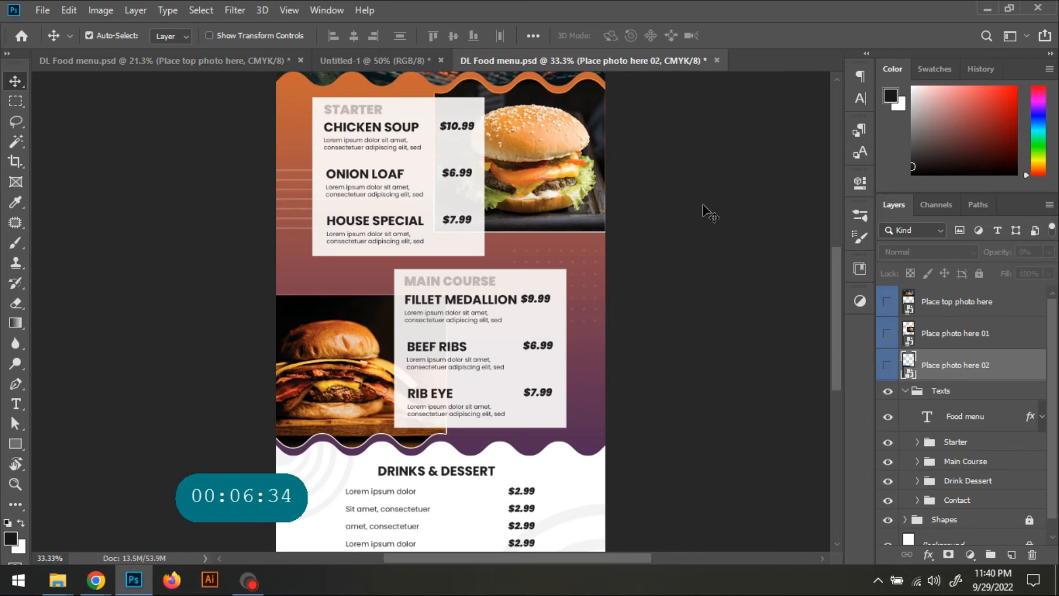
Step: Replace the word FOOD in the flyer's header title with Drinks
key("ctrl+0")
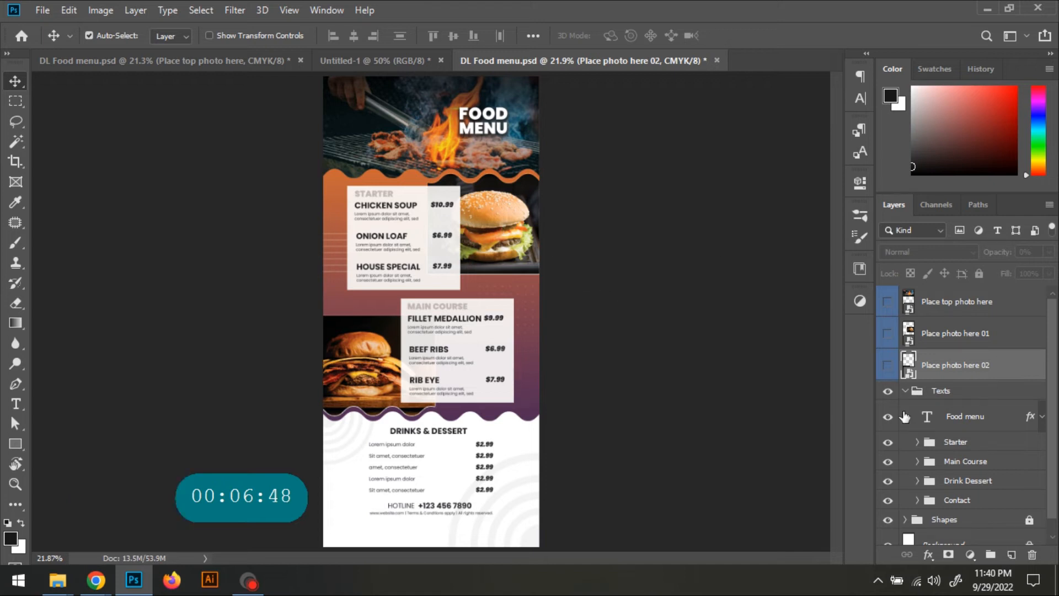
left_click(962, 416)
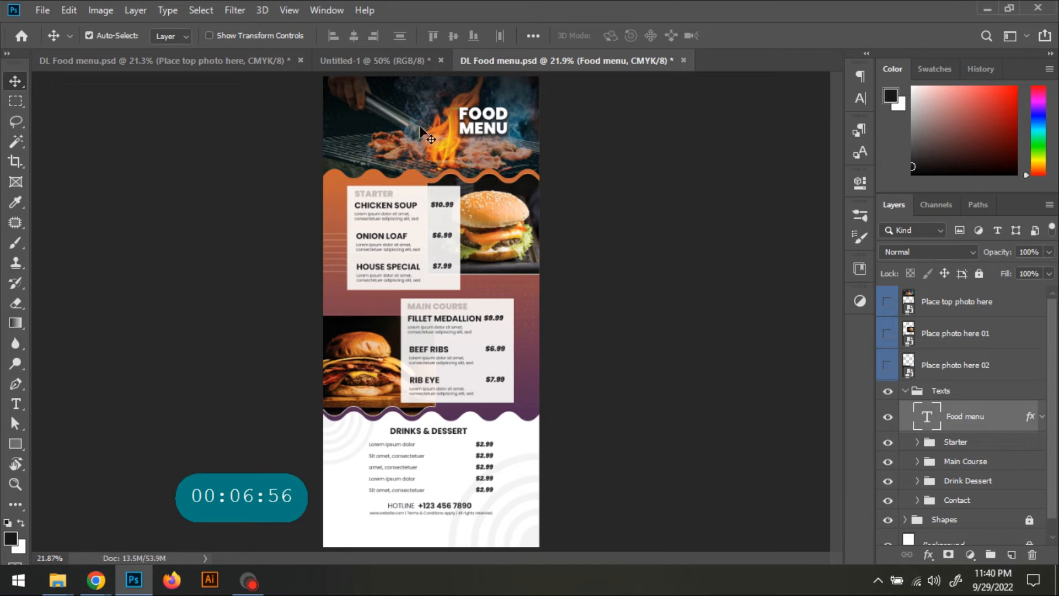
left_click(19, 402)
left_click(495, 116)
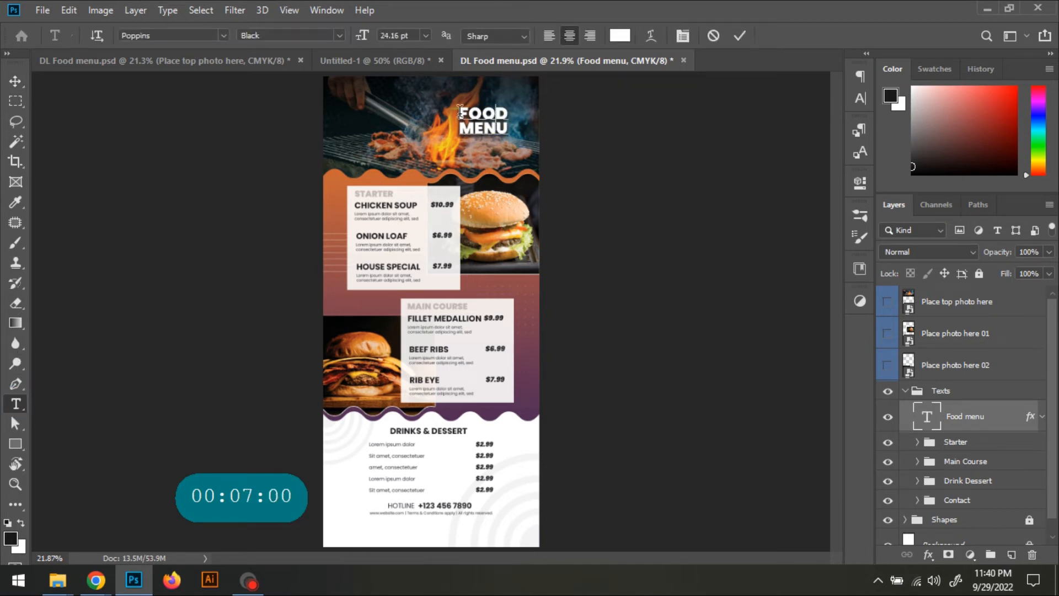
left_click_drag(462, 113, 513, 113)
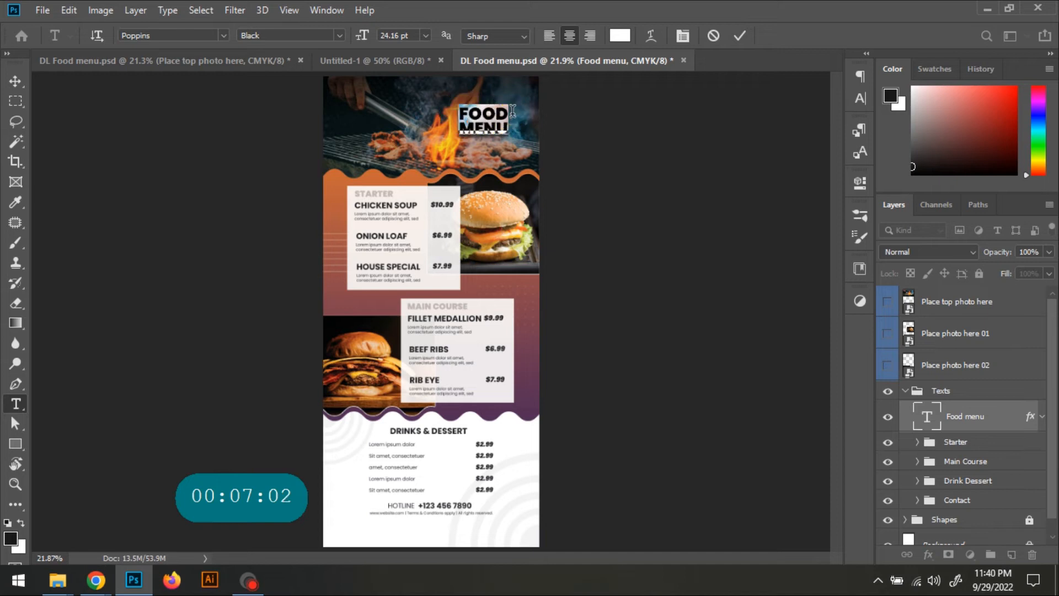
type("Drinks")
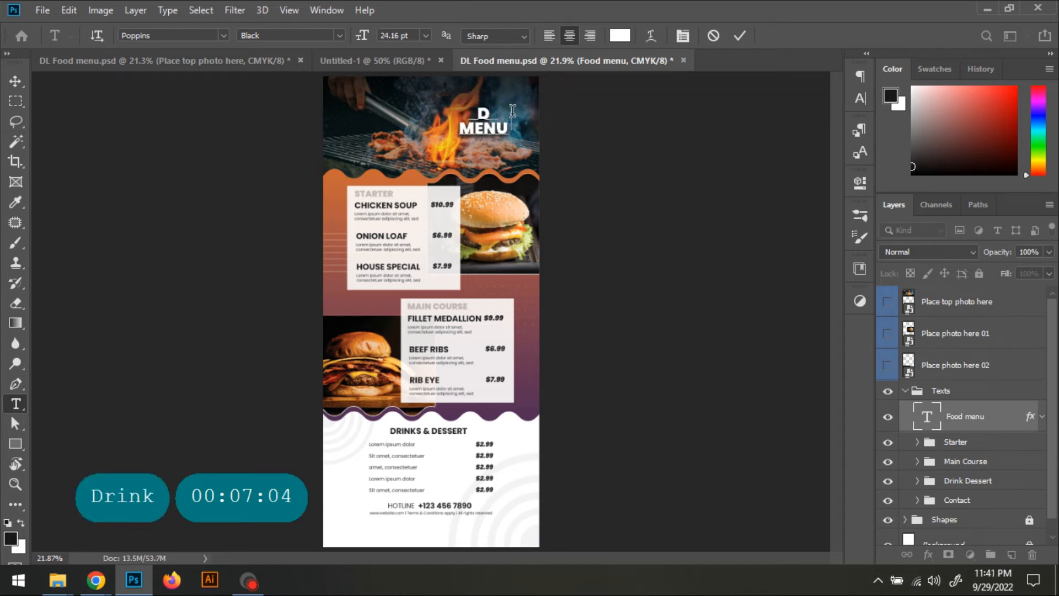
Step: Change the first word of the header title to BURGER, correct its spelling, and commit the text
key("shift+Home")
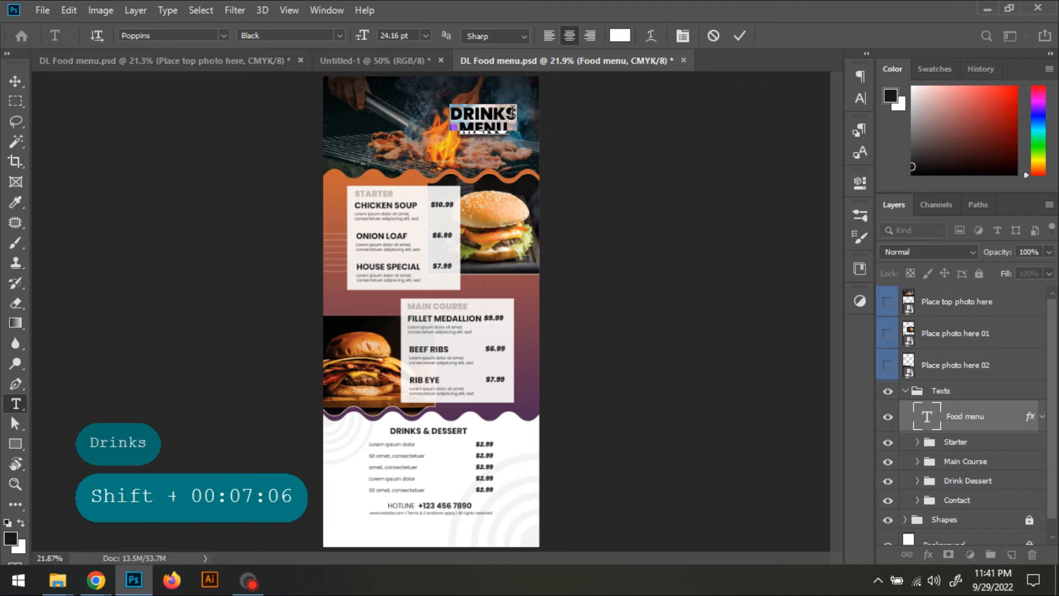
type("ber")
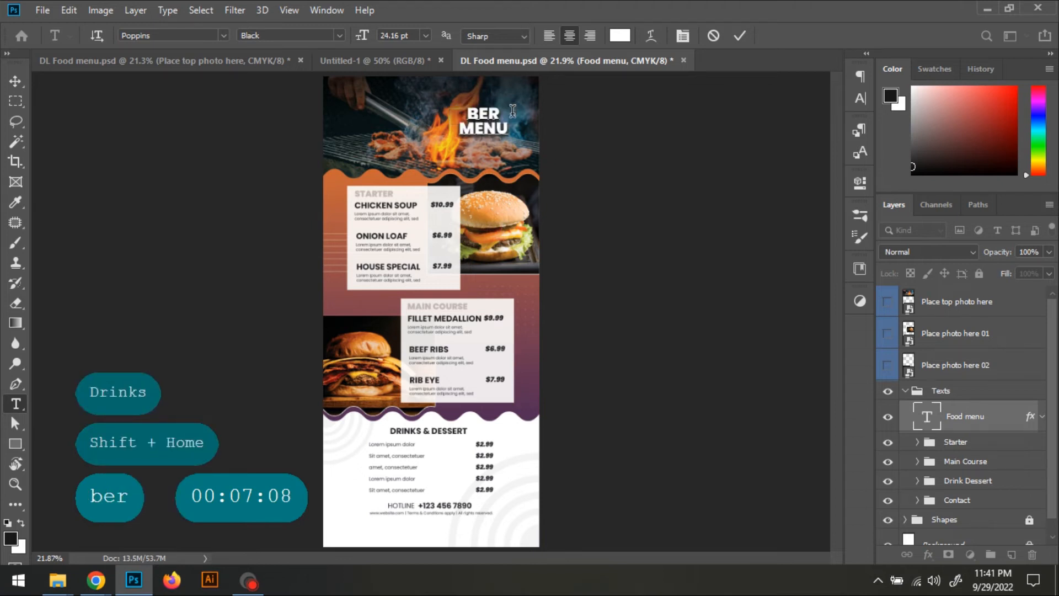
type("ger")
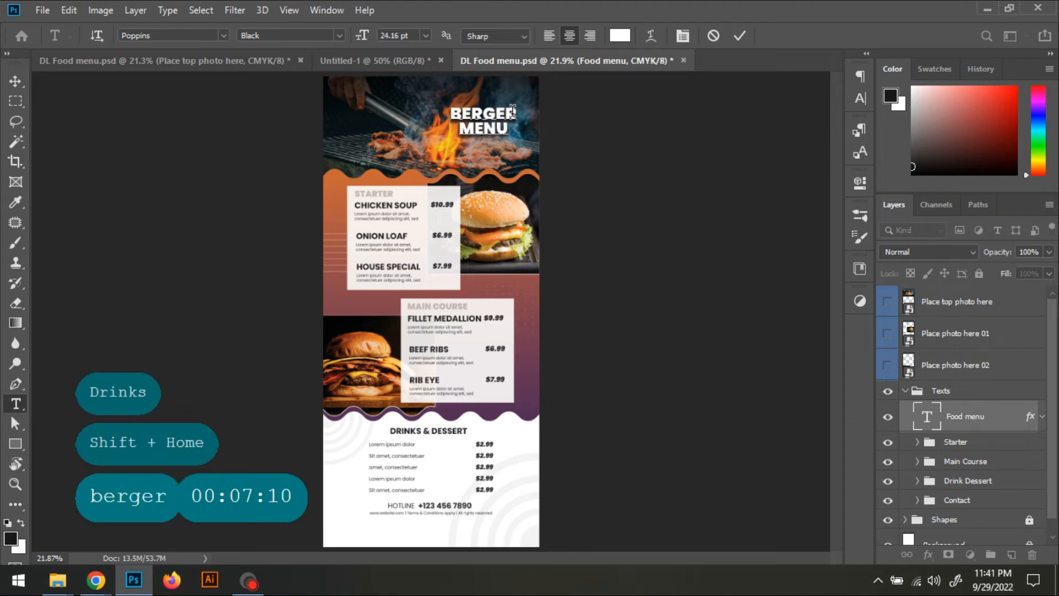
key("ctrl+Return")
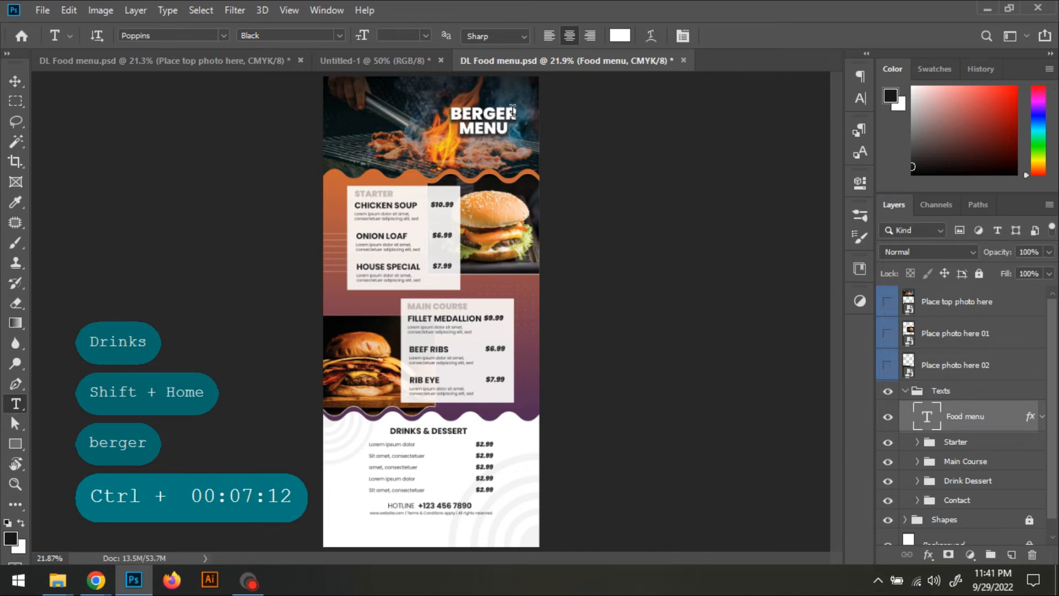
left_click_drag(464, 113, 471, 112)
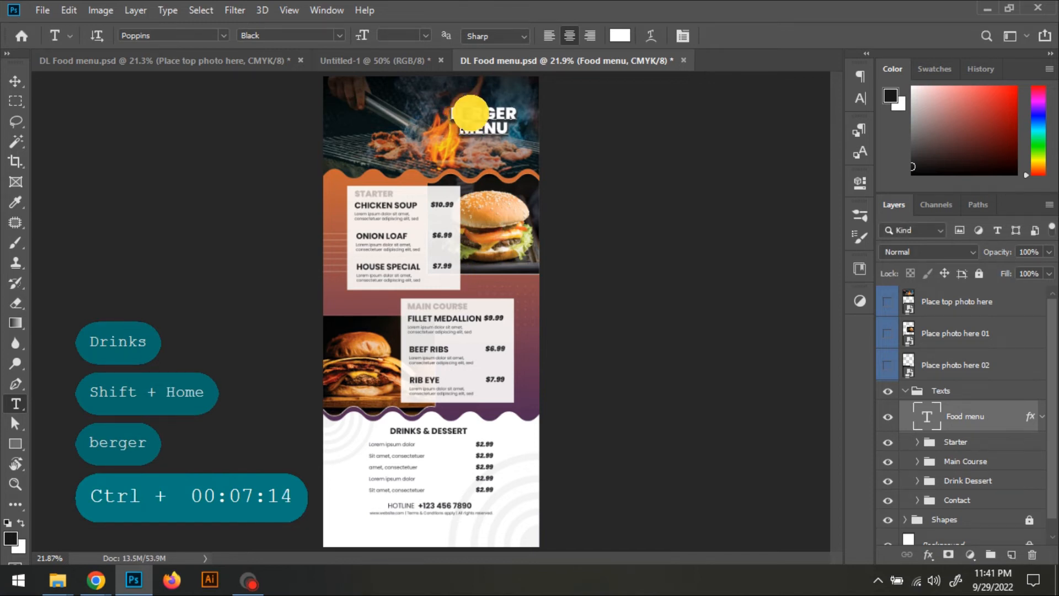
type("U")
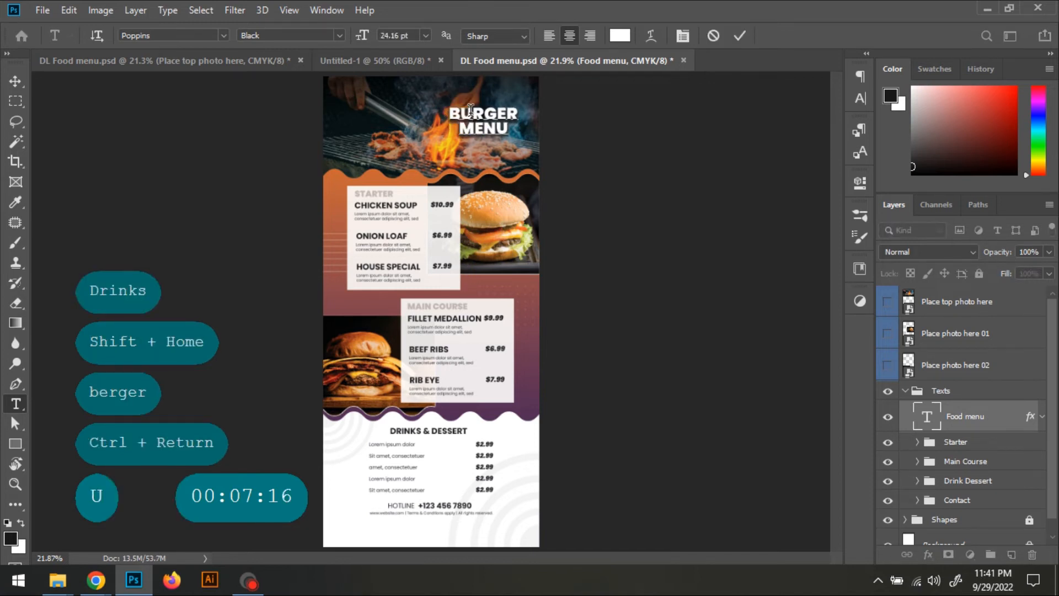
key("ctrl+Return")
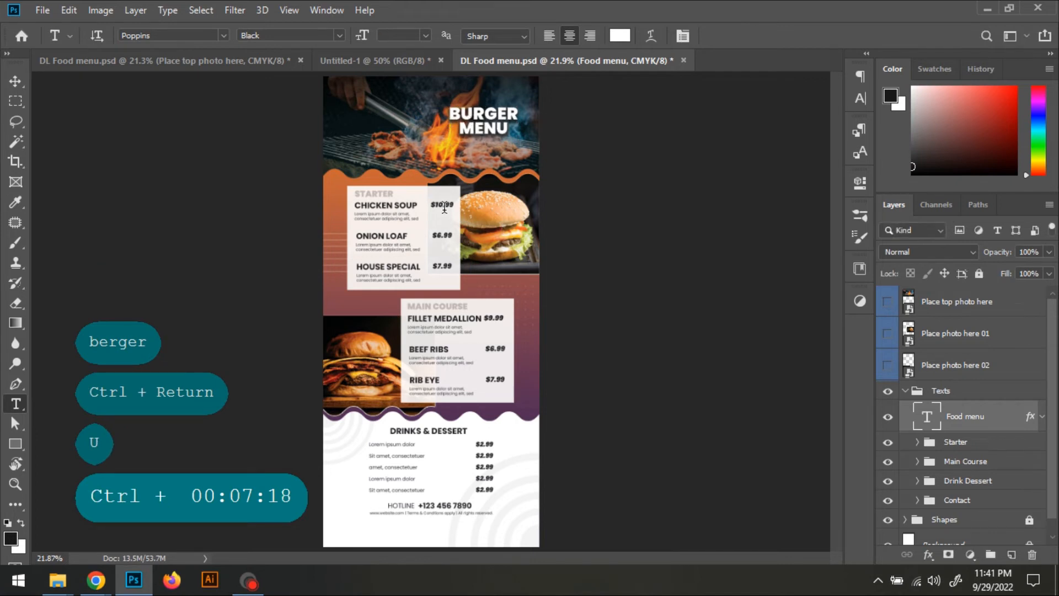
Step: Replace the CHICKEN SOUP item name in the Starter section with Smoke Burger
left_click_drag(334, 184, 406, 260)
left_click_drag(280, 273, 344, 249)
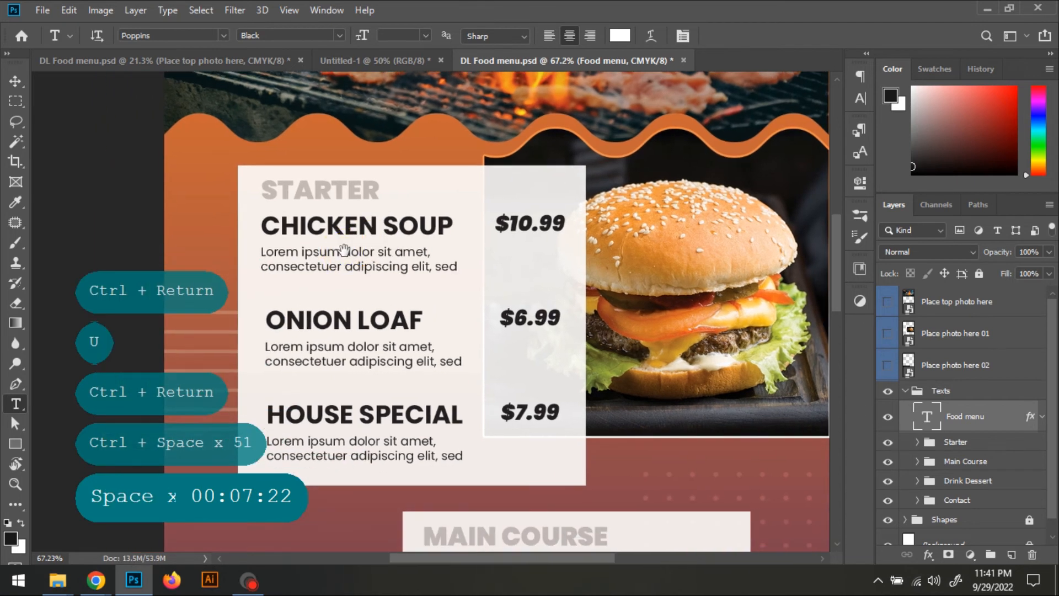
left_click(378, 225)
key("ctrl+Return")
left_click(14, 81)
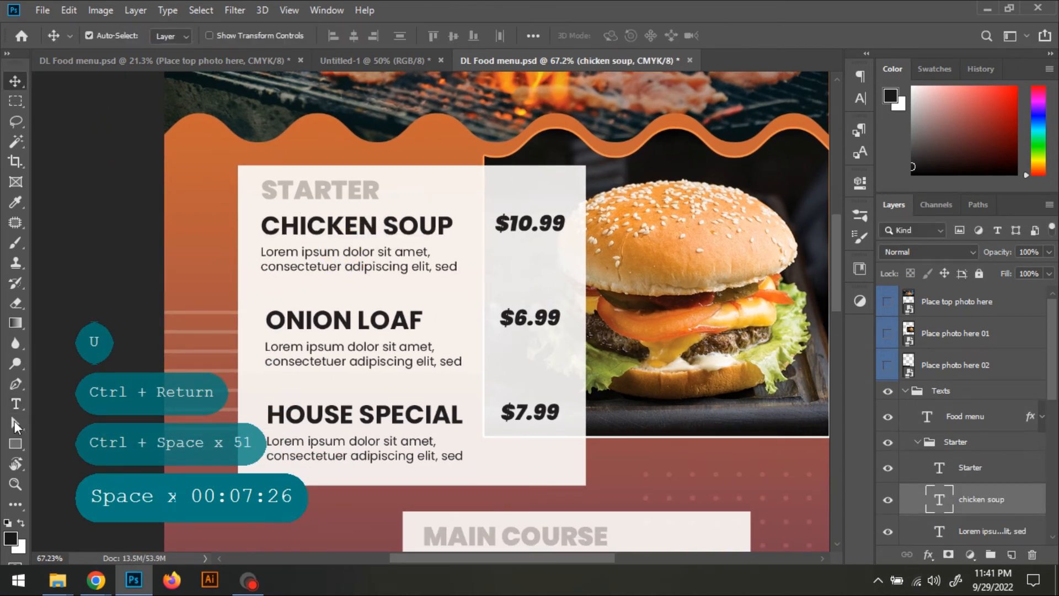
left_click(16, 403)
left_click(344, 225)
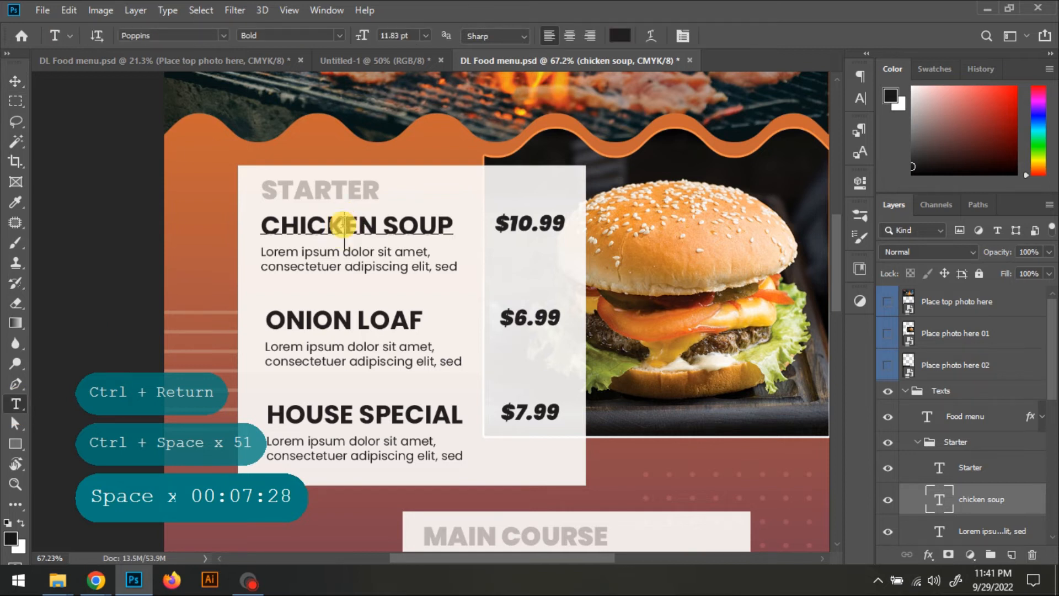
left_click(264, 227)
left_click_drag(264, 227, 454, 226)
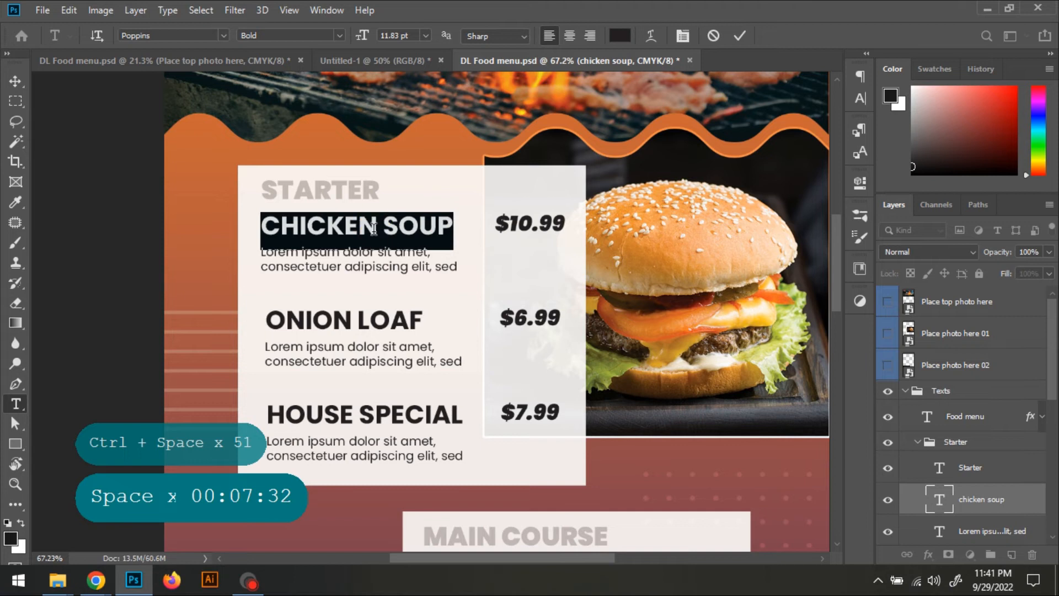
left_click(343, 227)
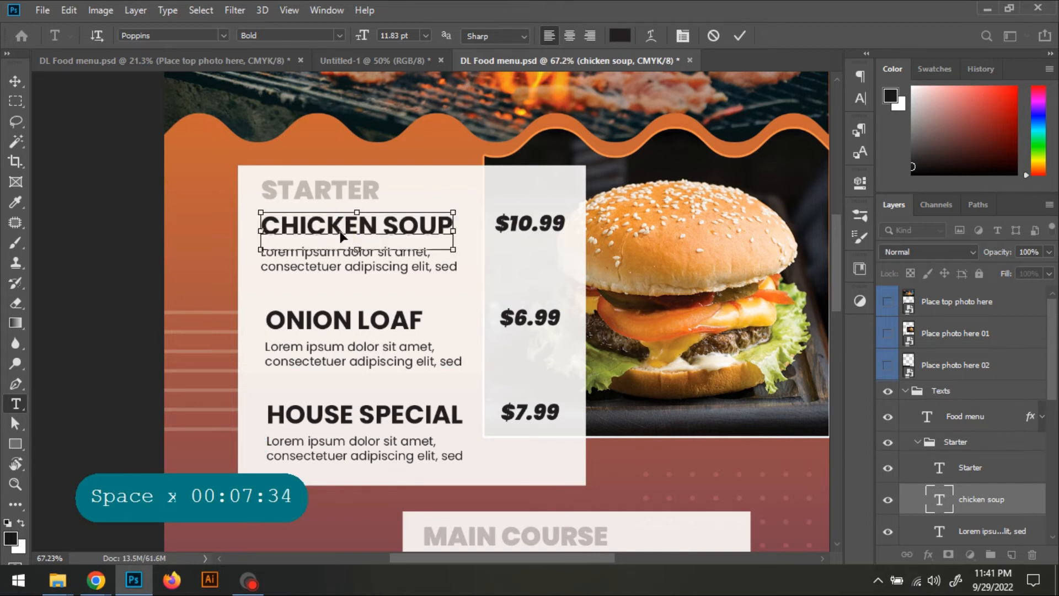
key("ctrl+a")
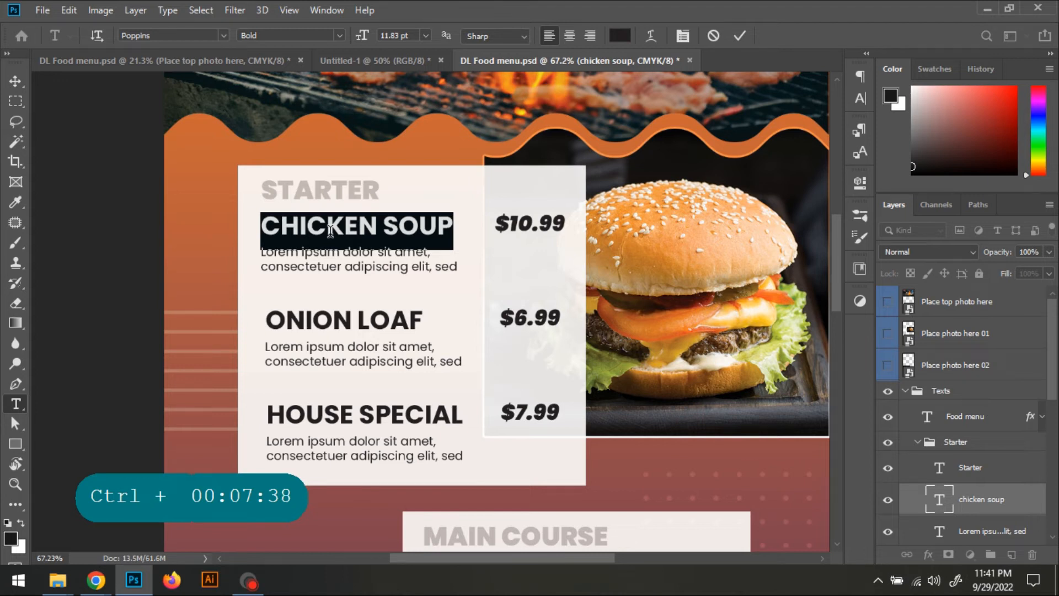
type("Som")
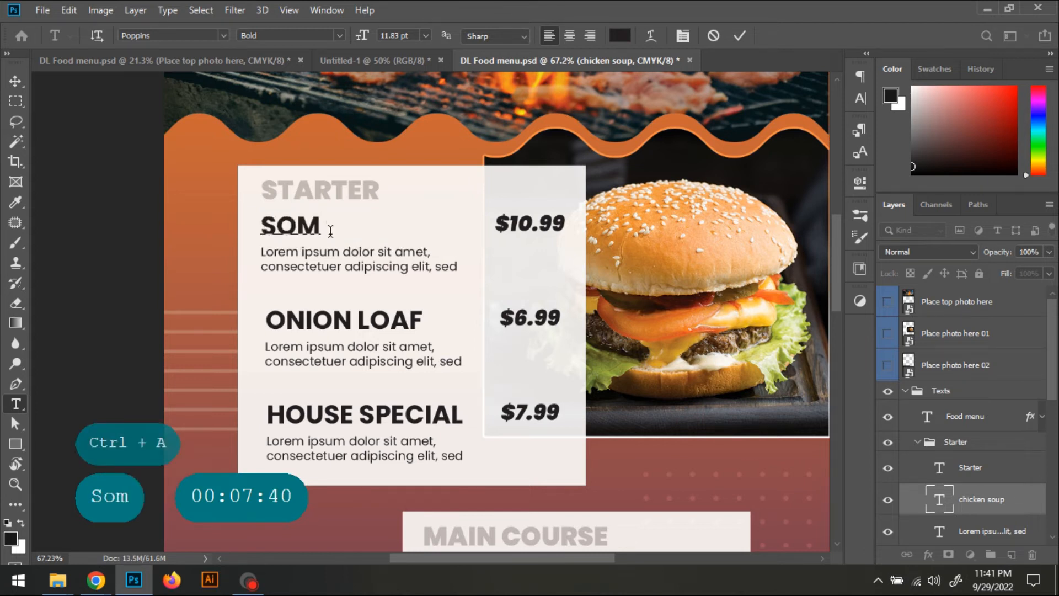
key("BackSpace")
key("BackSpace")
type("moke")
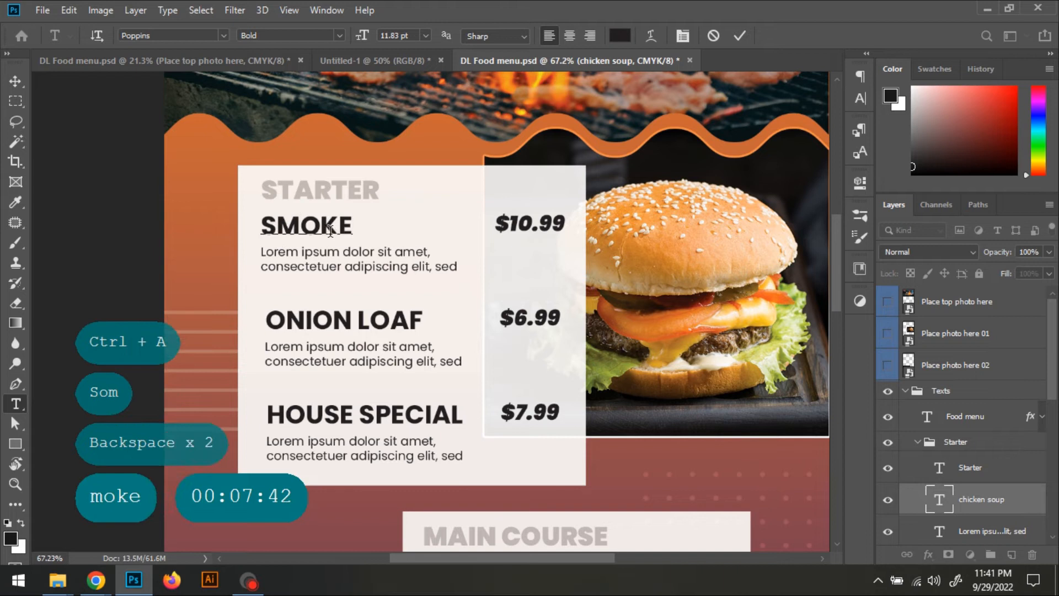
type(" burger")
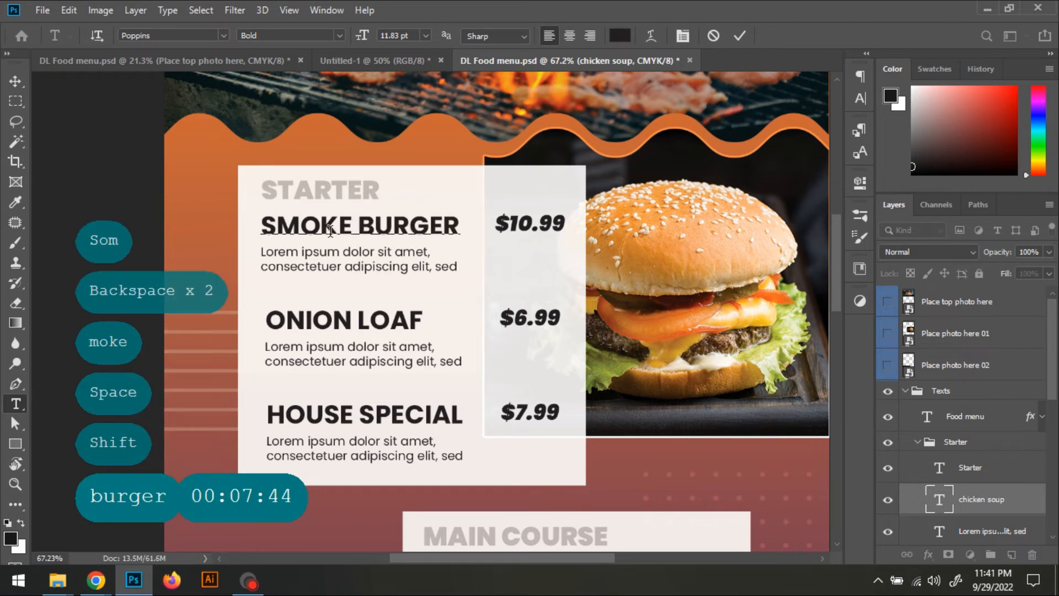
key("ctrl+Return")
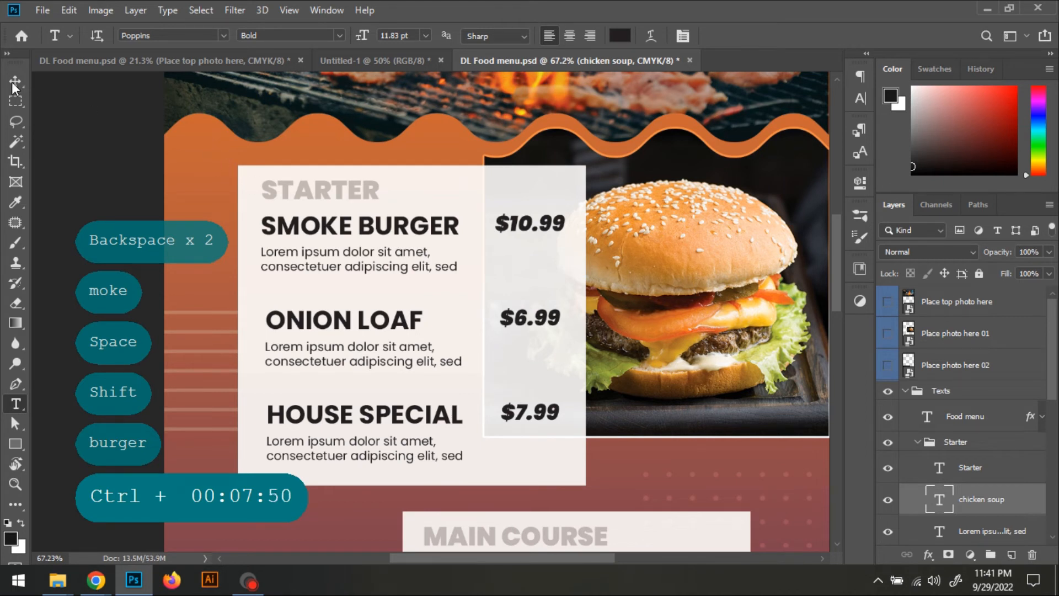
Step: Change the price beside the Smoke Burger item to $4.99
left_click(416, 230)
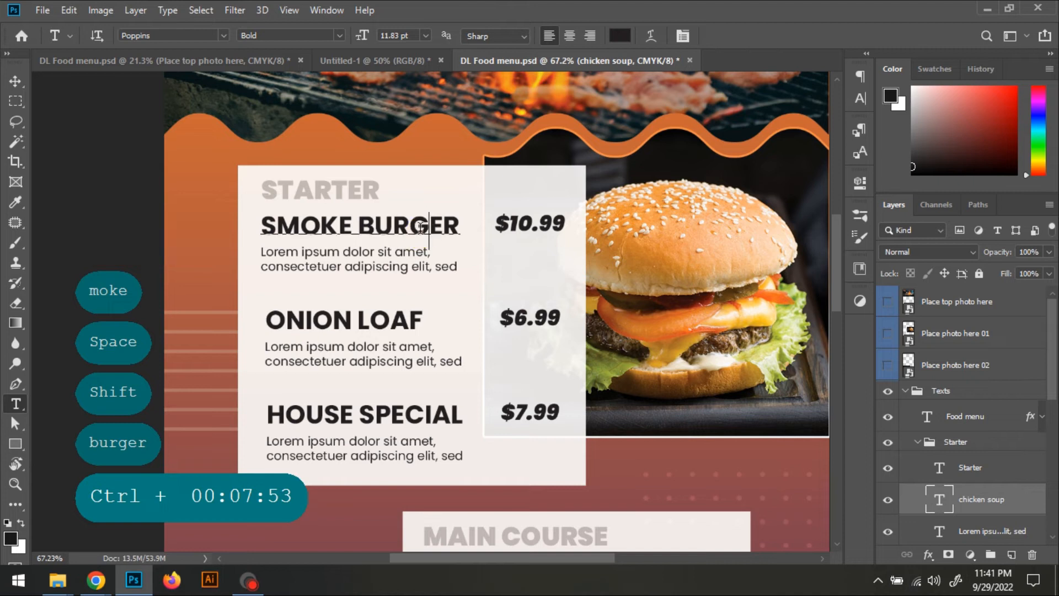
left_click(15, 82)
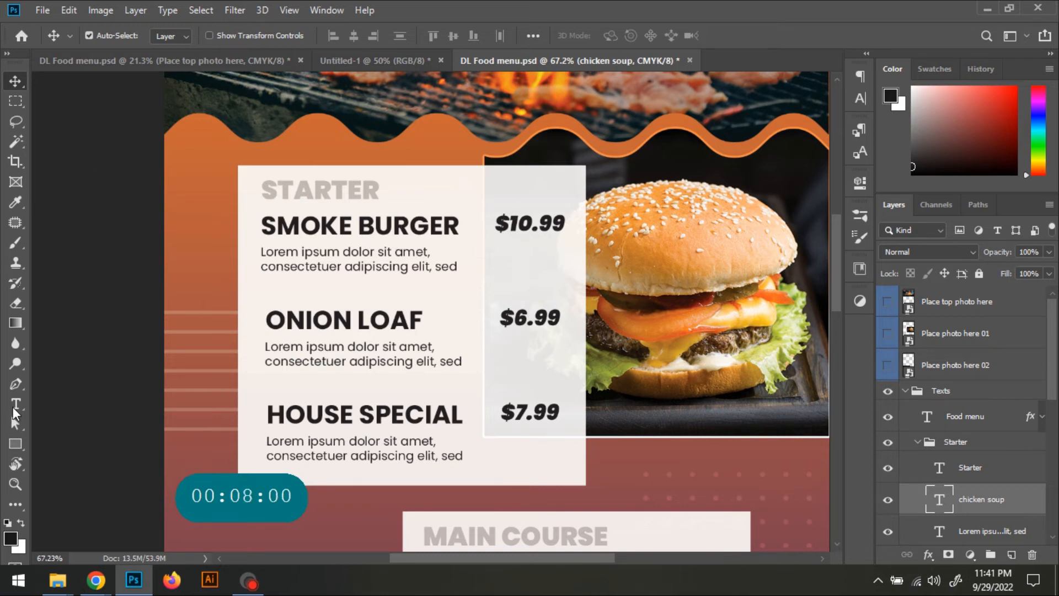
left_click(15, 405)
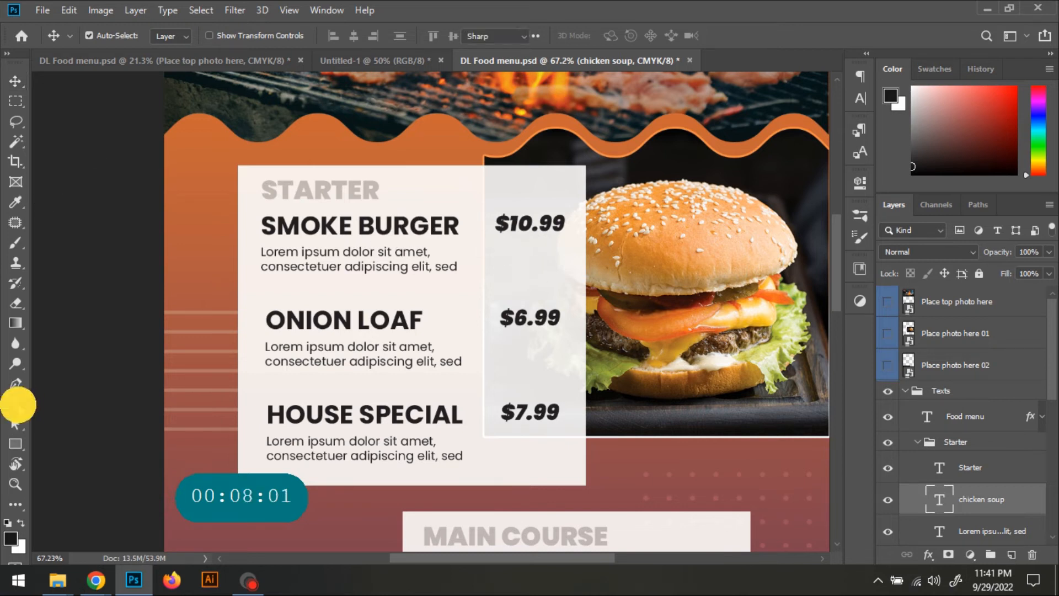
left_click(532, 223)
left_click(535, 226)
left_click_drag(535, 226, 539, 226)
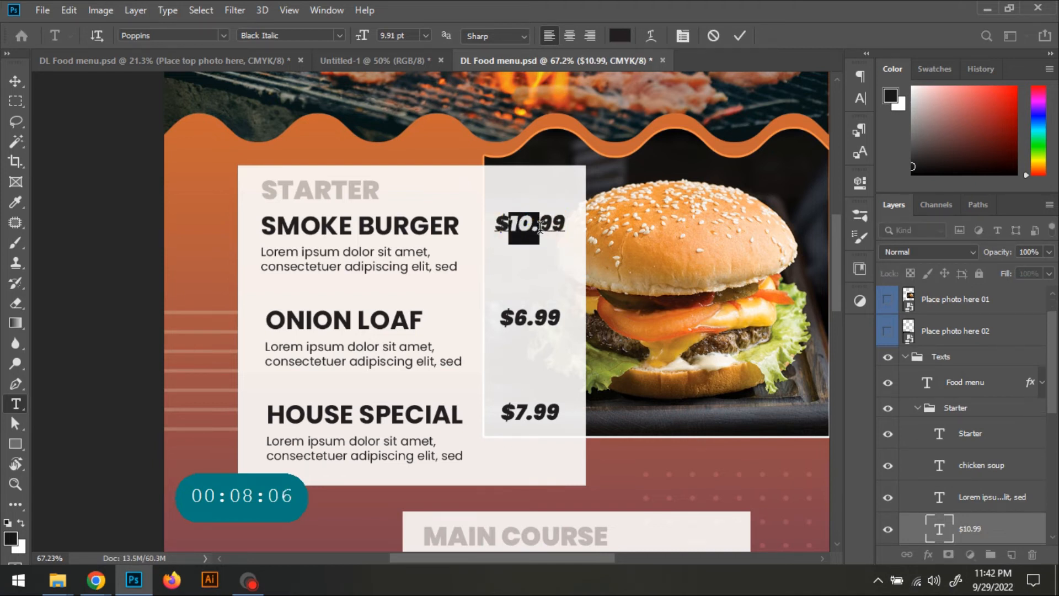
type("4.")
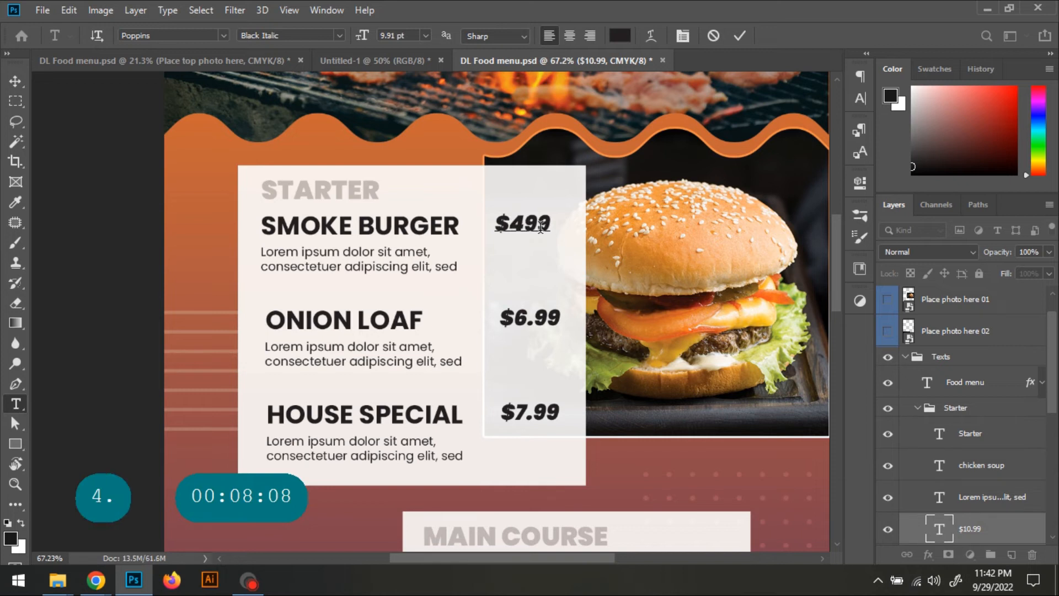
left_click(15, 83)
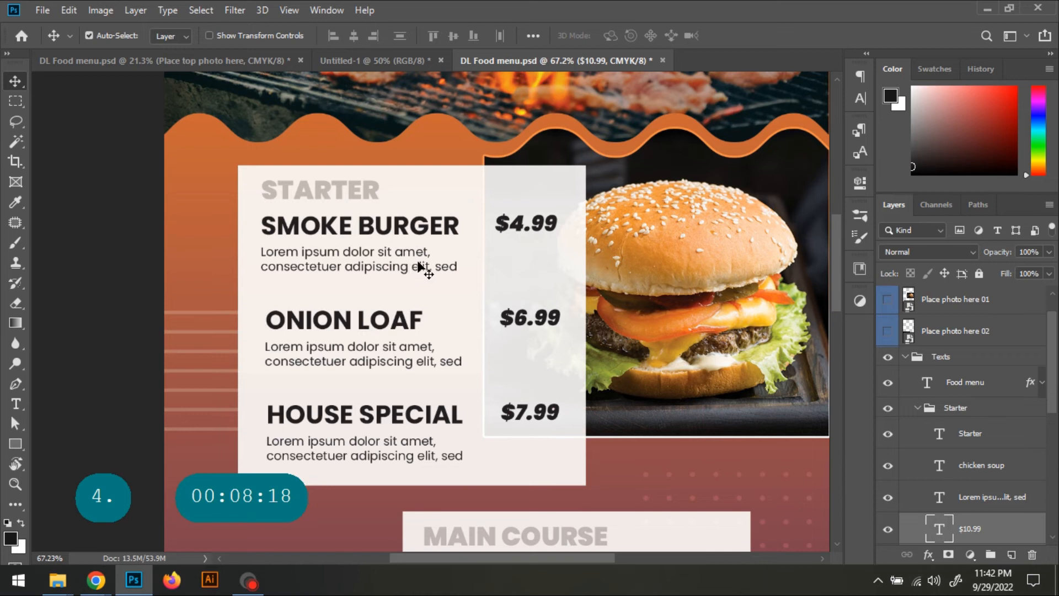
Step: Save the edited flyer with Save As under the name DL Food menu.psd
key("ctrl+0")
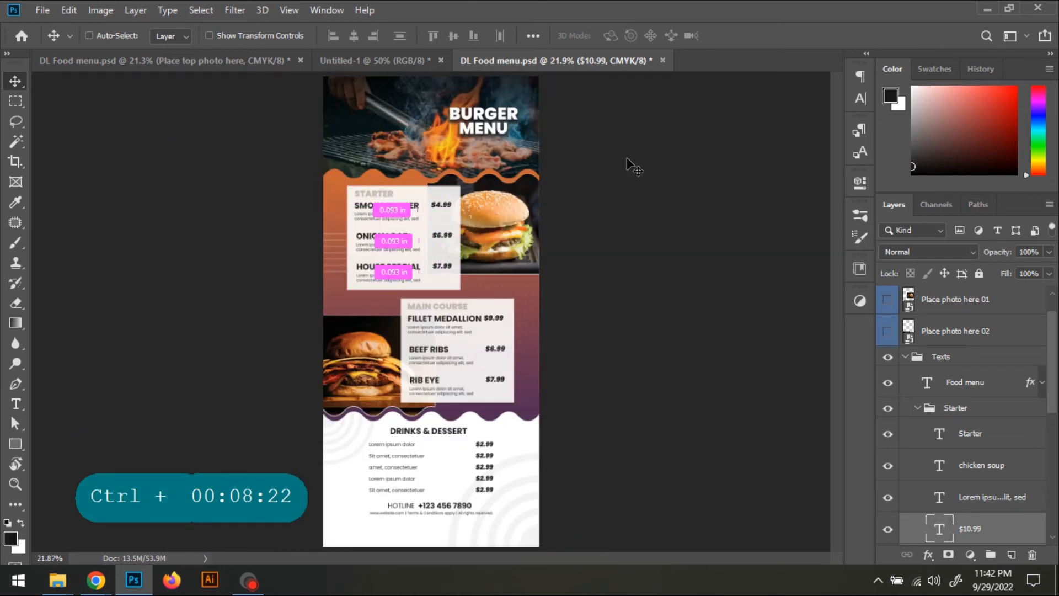
left_click(42, 10)
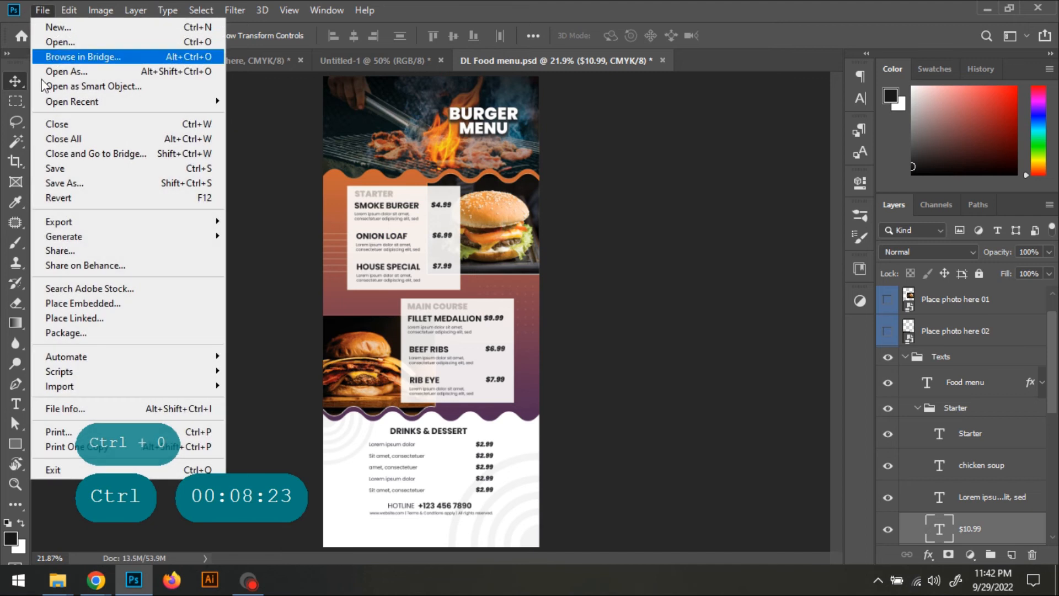
left_click(98, 182)
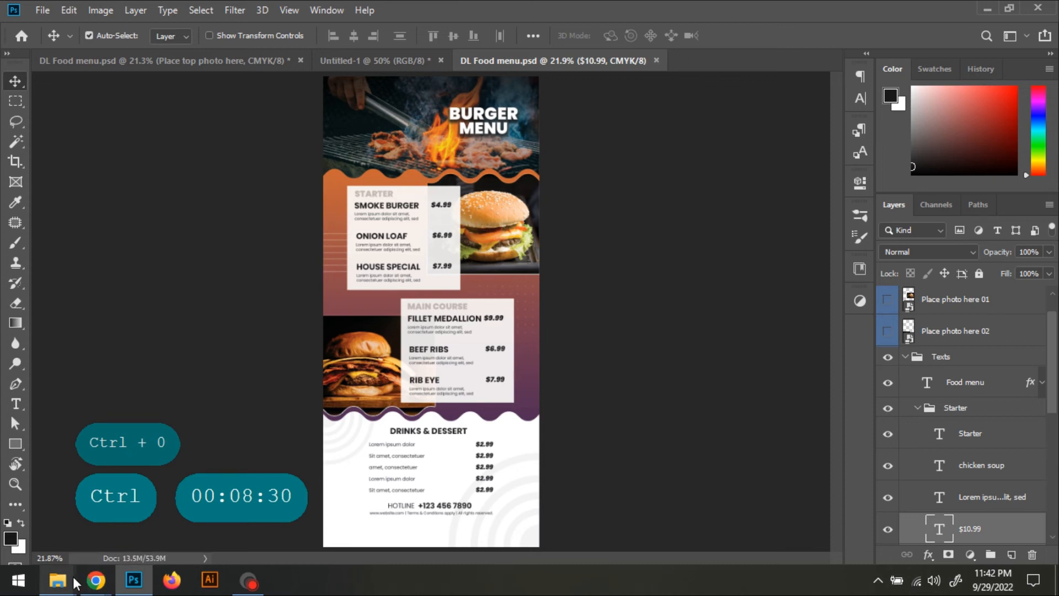
Step: Open DL Promo flyer from the Color 01 - Orange folder and hide its Delete it- info layer
mouse_move(70, 579)
left_click(159, 492)
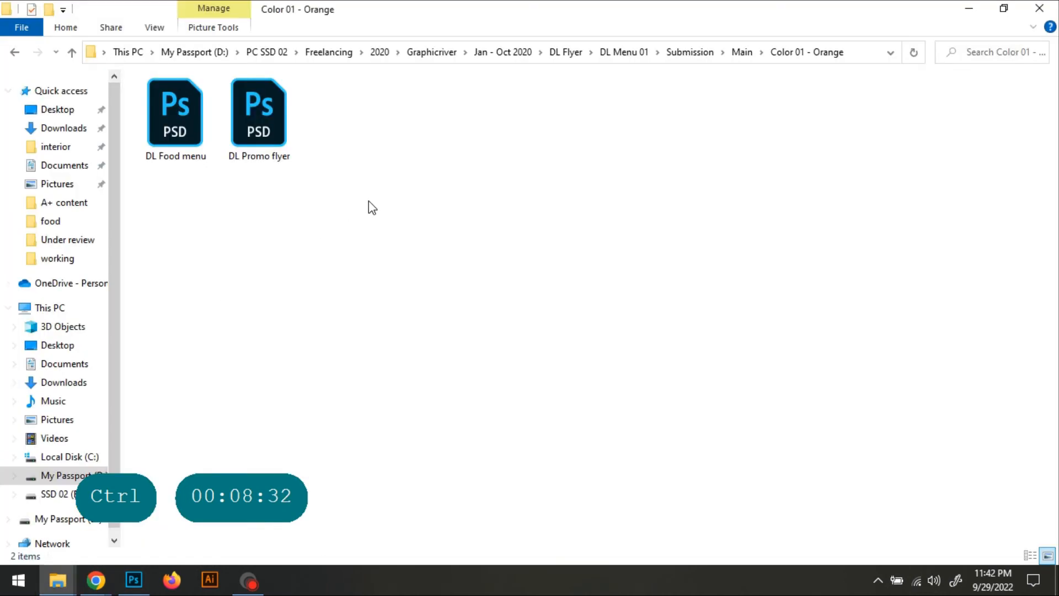
left_click(252, 157)
double_click(243, 126)
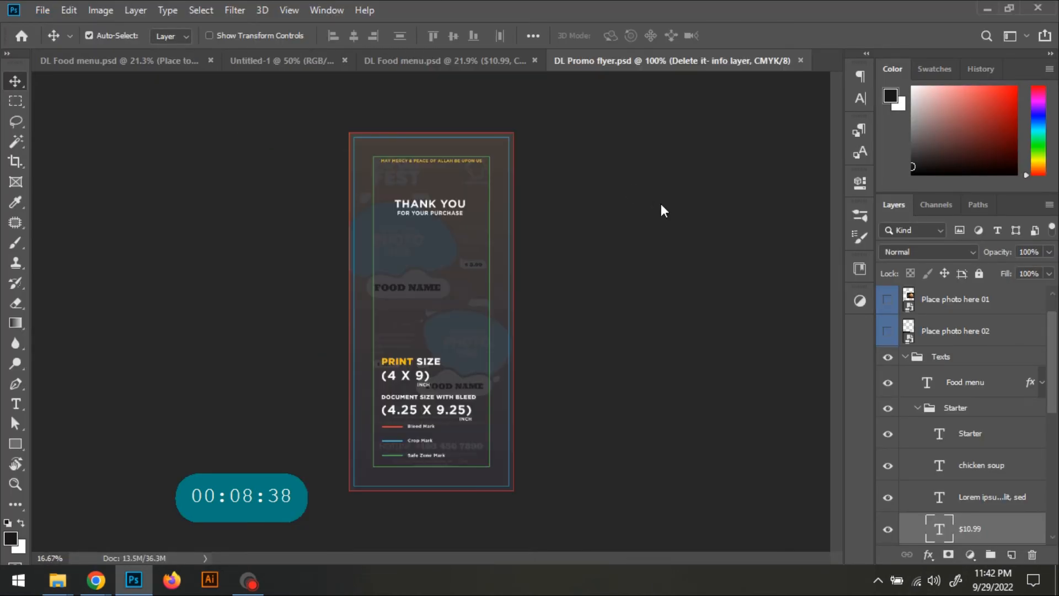
left_click(606, 339)
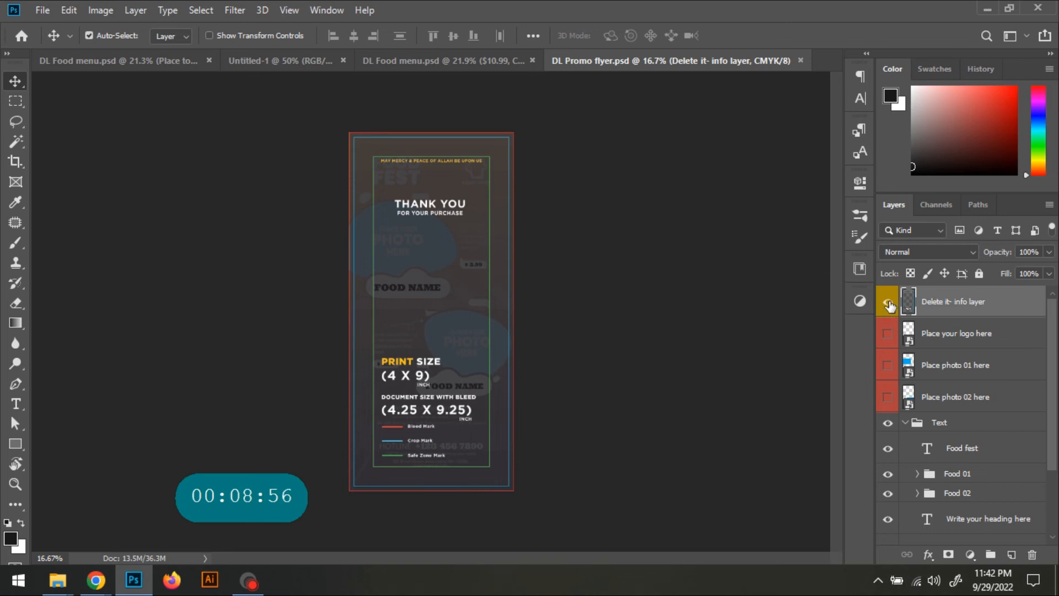
left_click(888, 303)
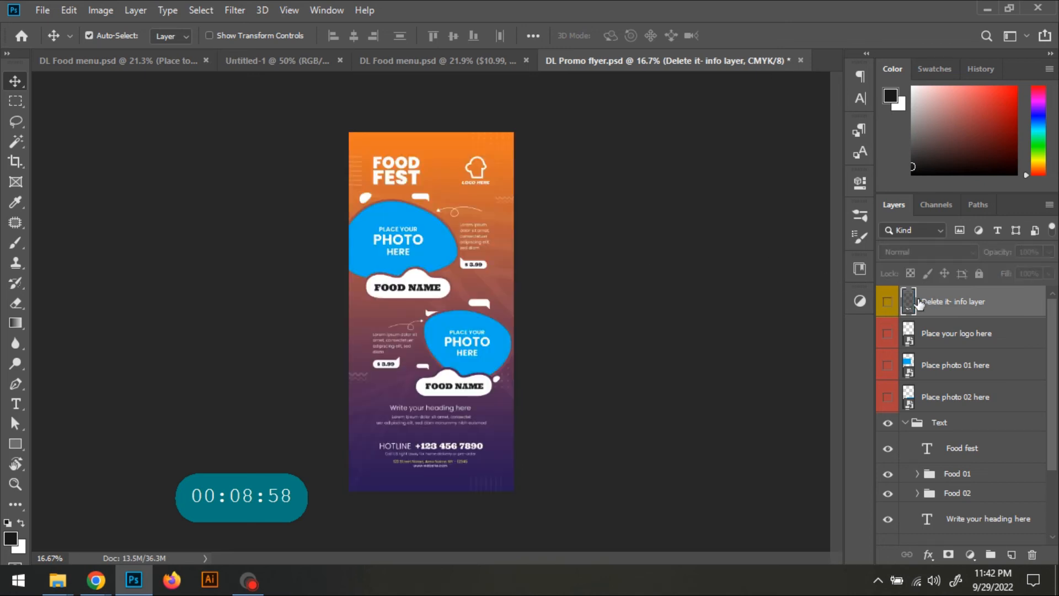
left_click(887, 303)
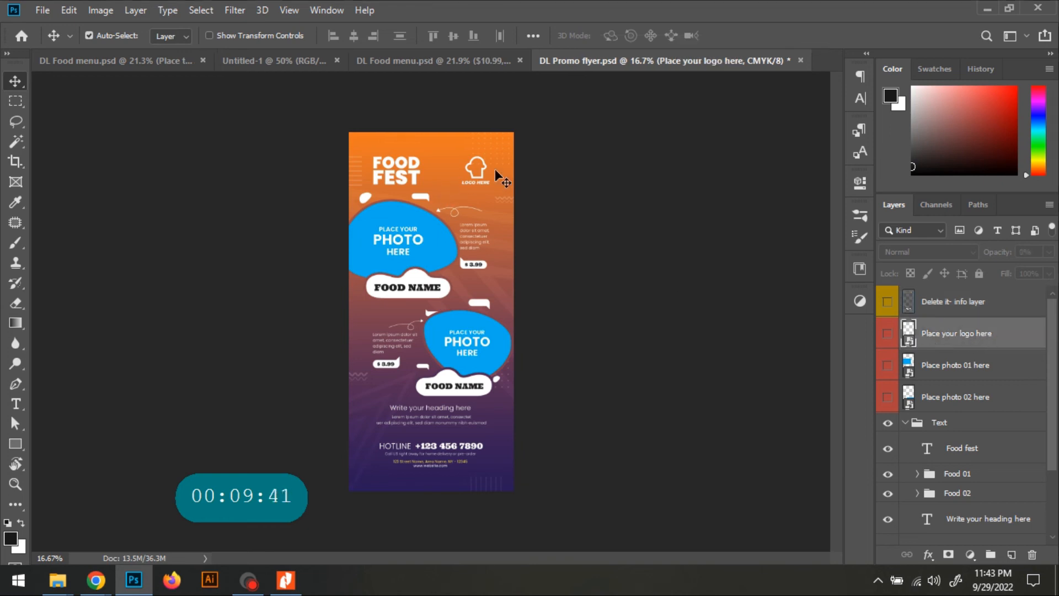
Step: Open the Place your logo here smart object, add a new empty layer, and delete the placeholder logo layer
double_click(908, 333)
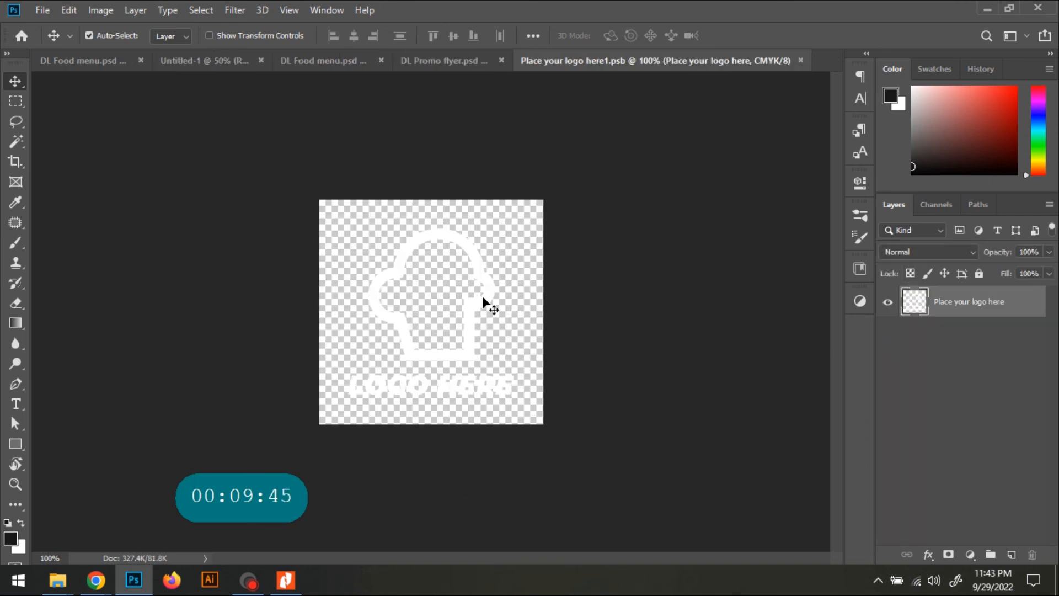
left_click(887, 302)
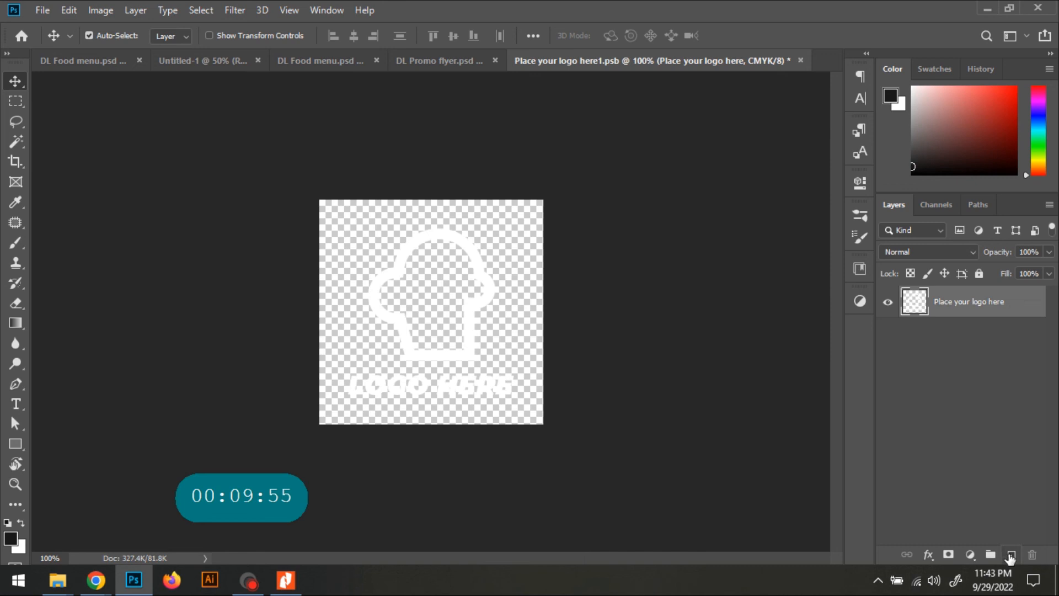
left_click(1010, 555)
left_click(985, 341)
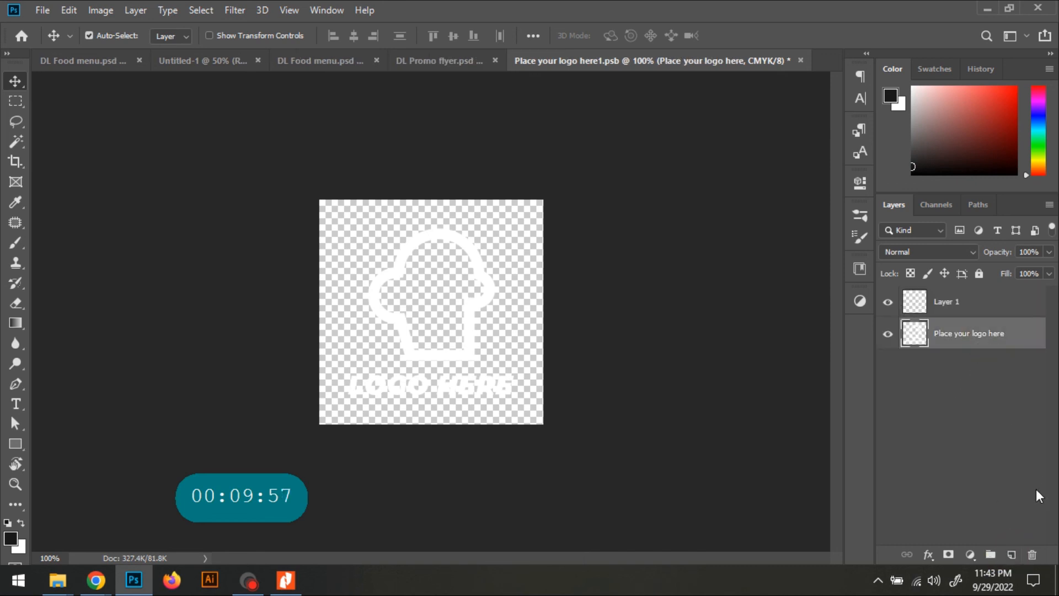
left_click(1032, 554)
left_click(464, 230)
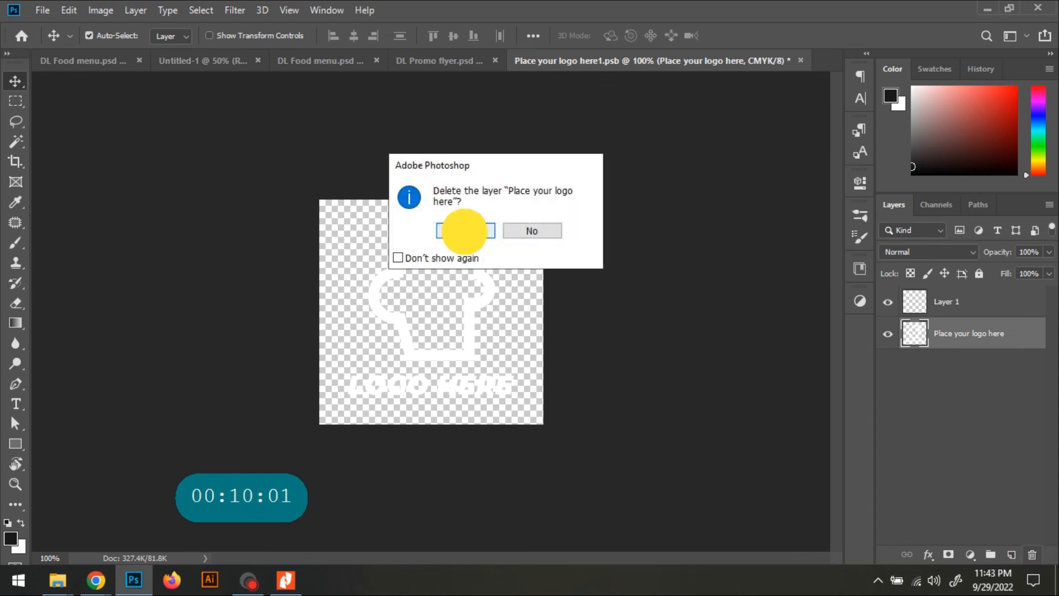
Step: Add the two-line text LOGO HERE in the logo document, adjust its line spacing, and commit it
key("t")
left_click(381, 325)
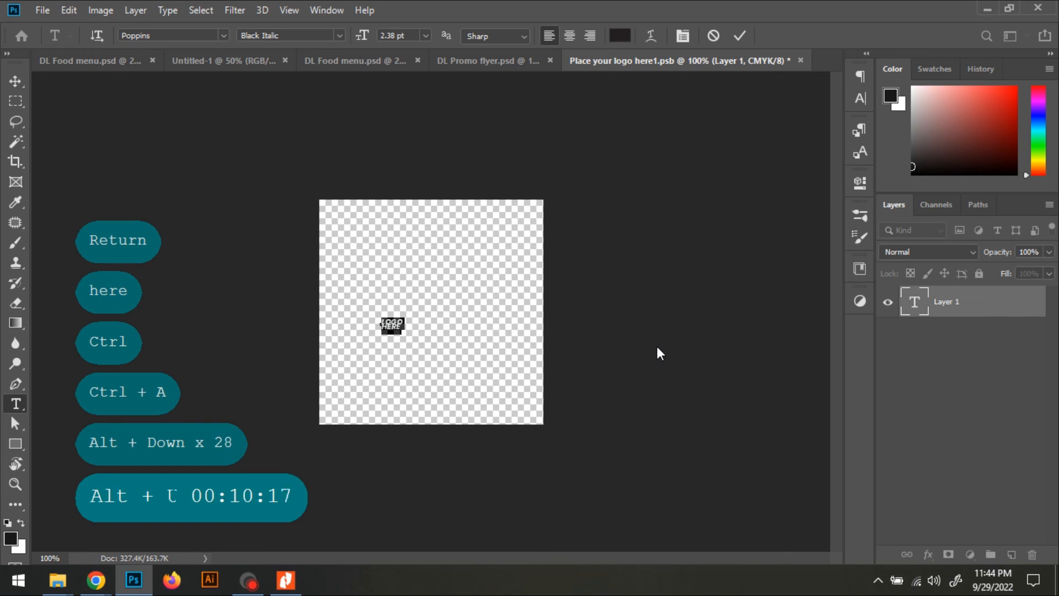
key("alt+Up")
key("alt+Up")
key("alt+Up")
key("alt+Up")
key("alt+Down")
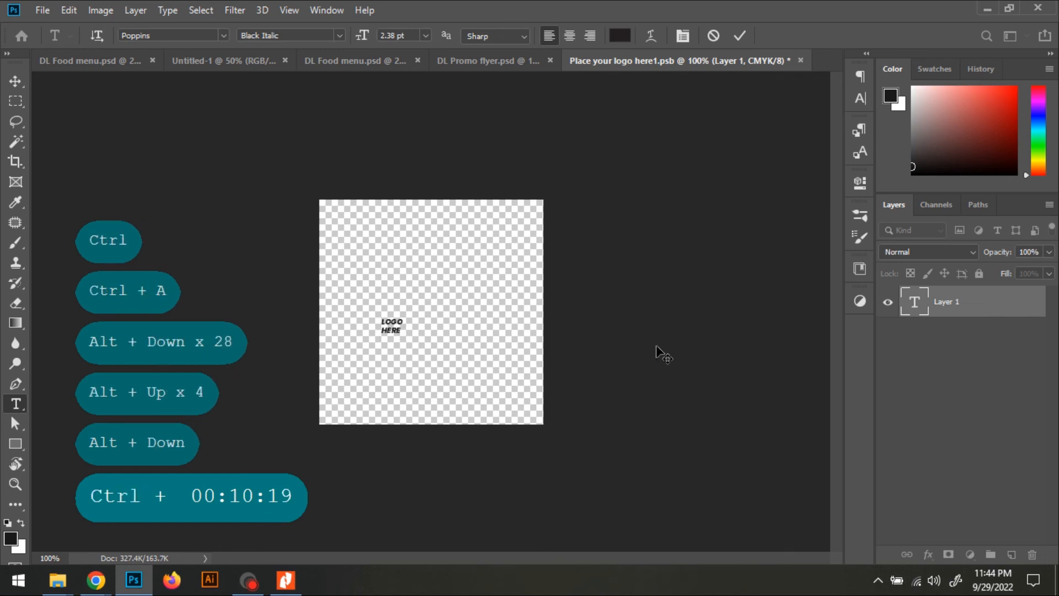
key("ctrl+Return")
Step: Scale the LOGO HERE text to about 809% and centre it on the logo canvas
key("ctrl+t")
left_click_drag(404, 317, 525, 217)
left_click_drag(463, 274, 442, 313)
key("Return")
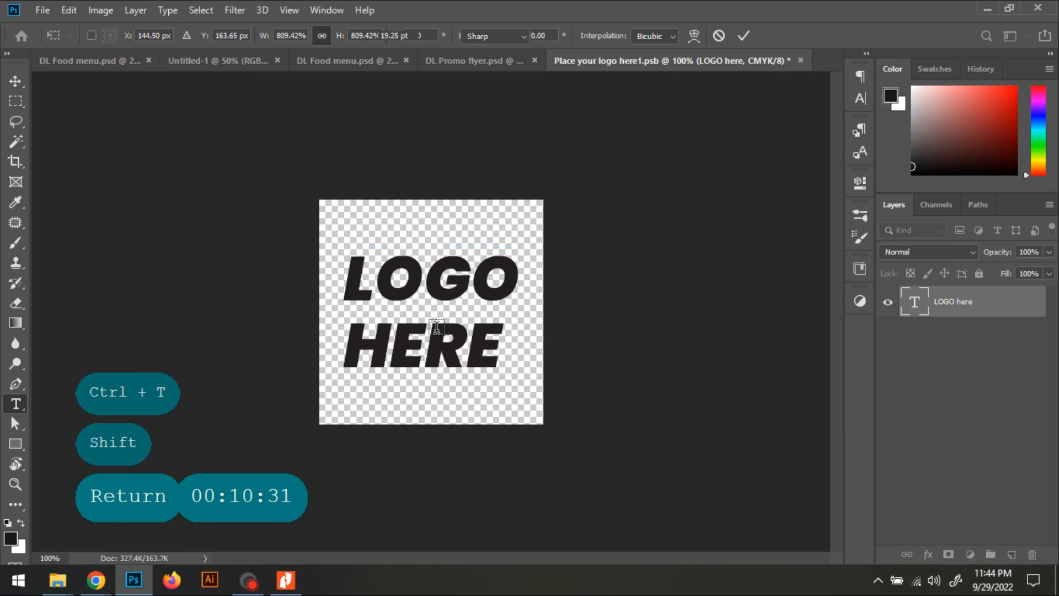
Step: Save the edited logo smart object and close it to return to the promo flyer
left_click(42, 10)
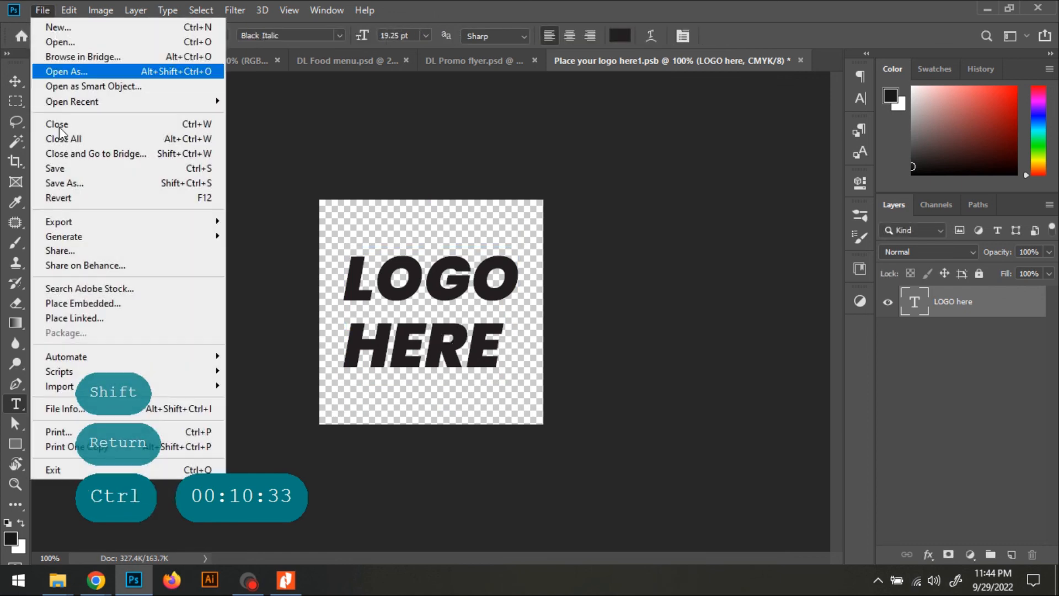
left_click(107, 174)
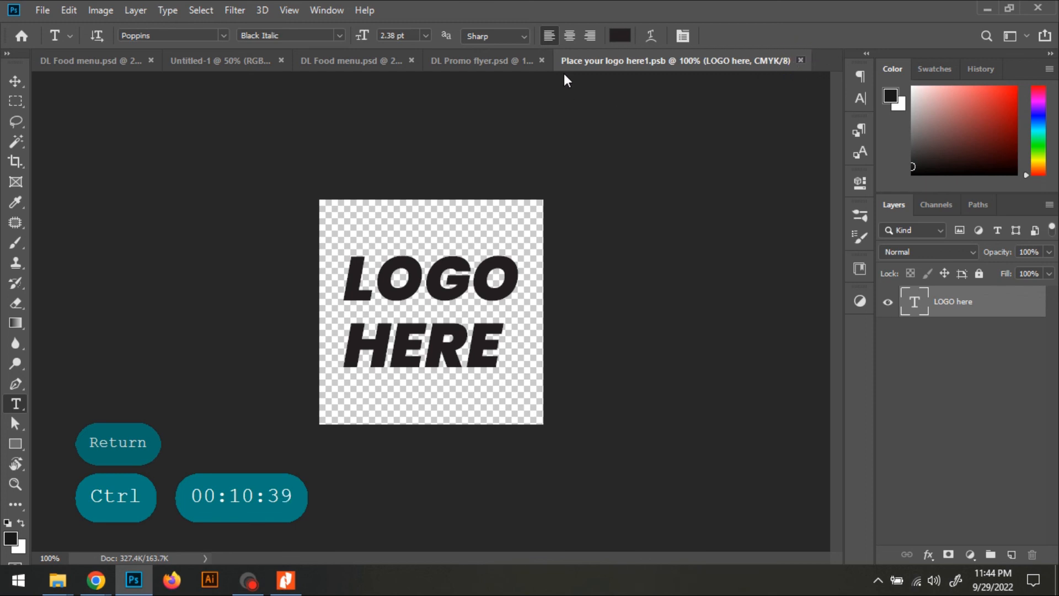
key("ctrl+w")
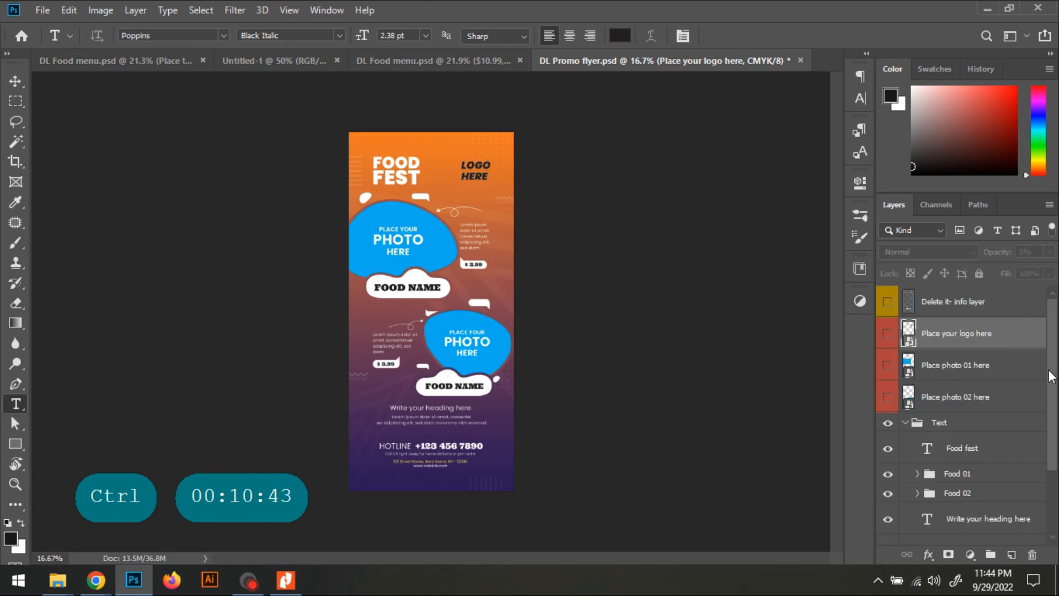
Step: Embed the food photo 1 (2) in the Place photo 01 here smart object and save it
double_click(909, 365)
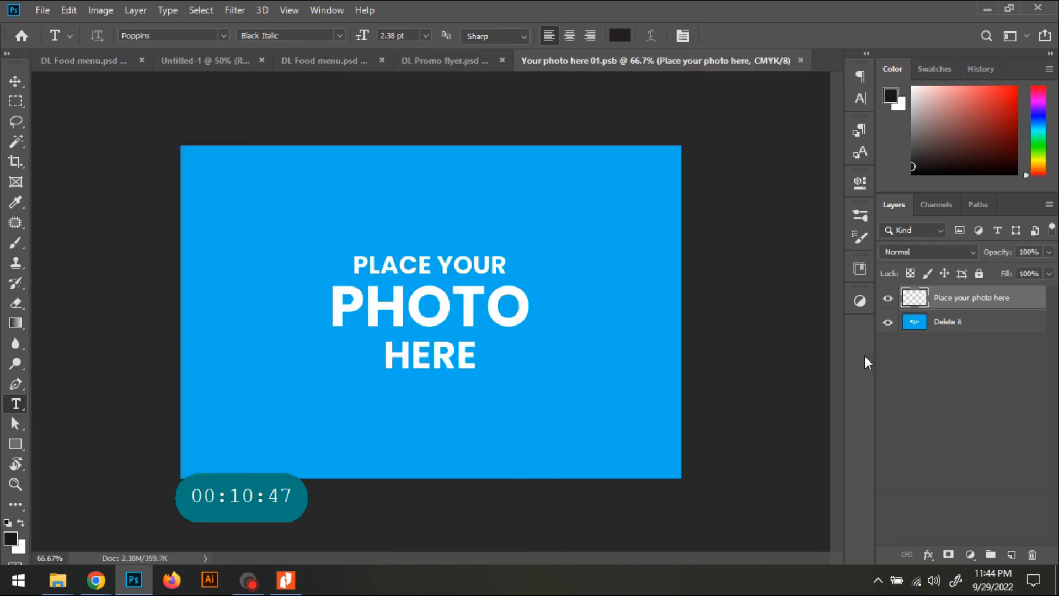
left_click(41, 10)
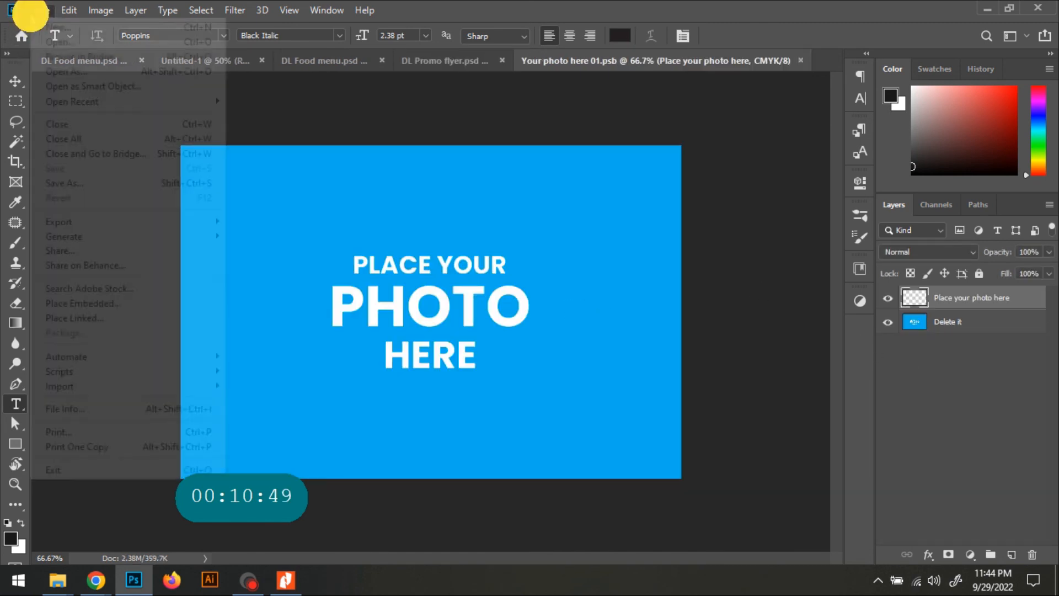
left_click(83, 303)
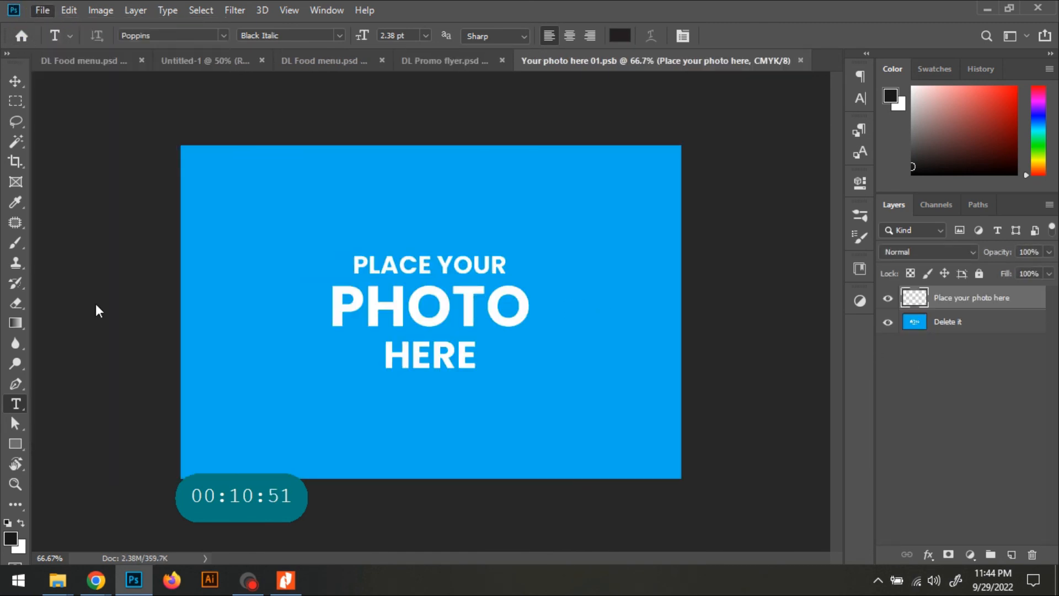
key("Return")
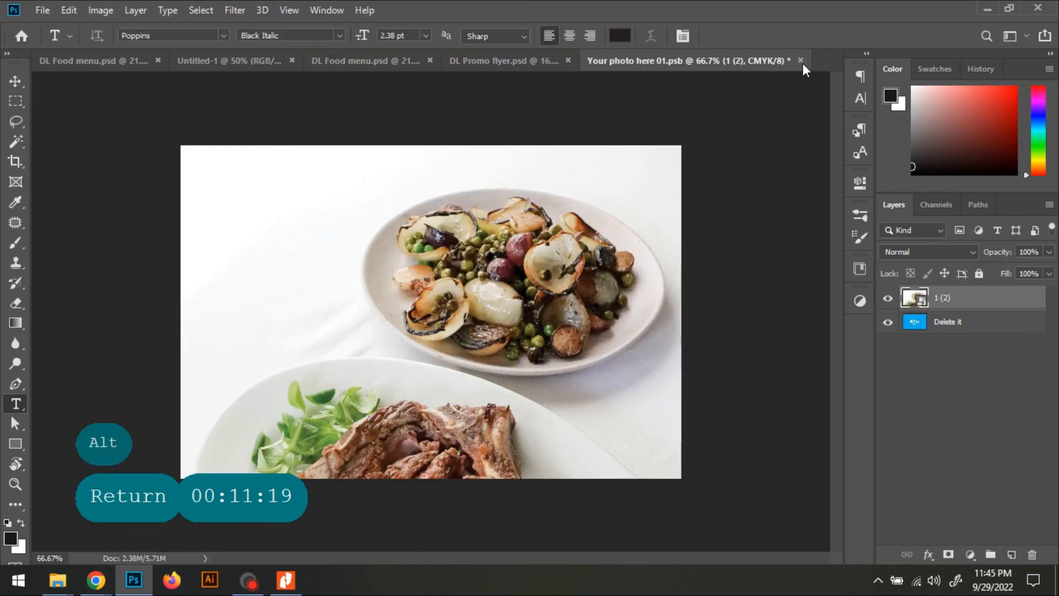
left_click(42, 10)
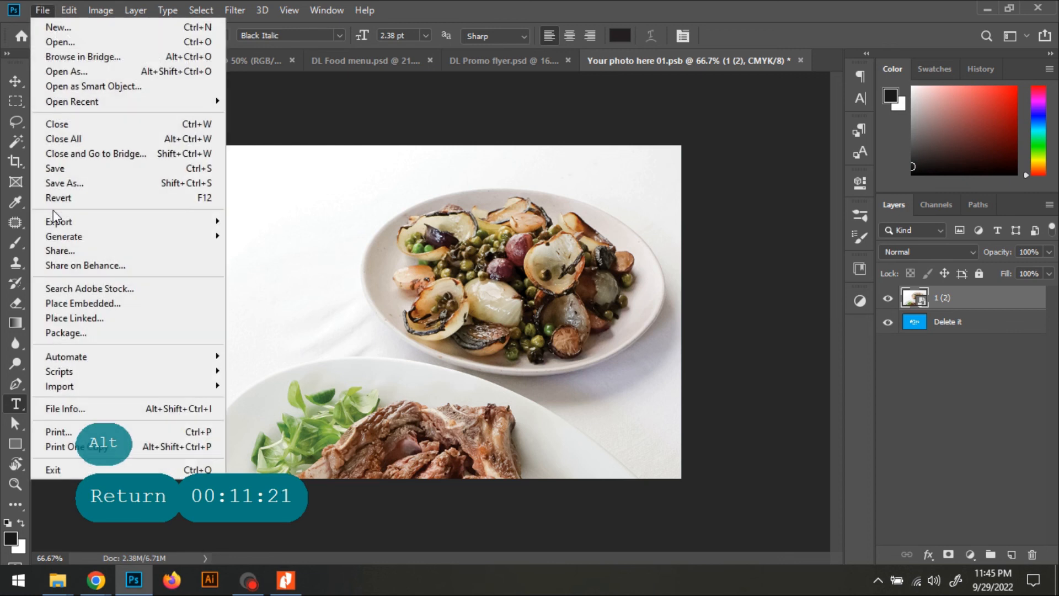
left_click(56, 168)
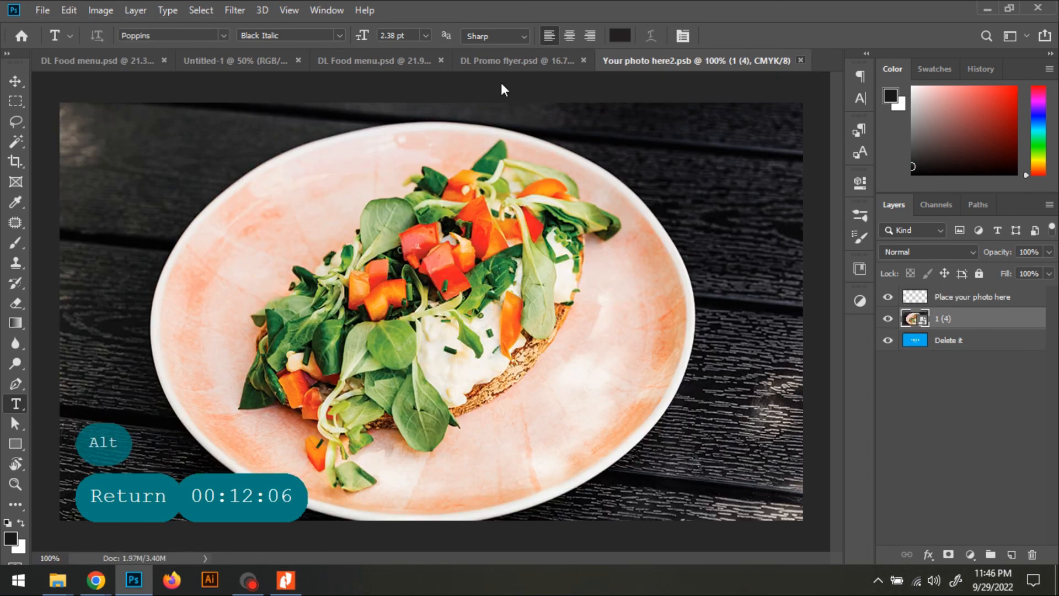
Step: Set the flyer's header title to SALAD MENU and commit the text
type("menu")
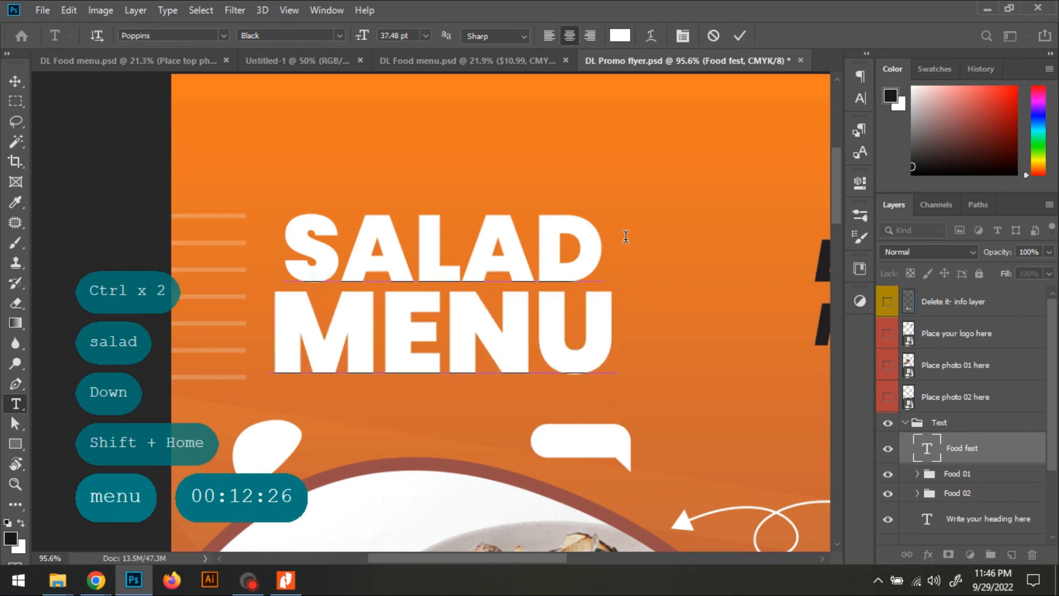
key("ctrl+Return")
key("ctrl+0")
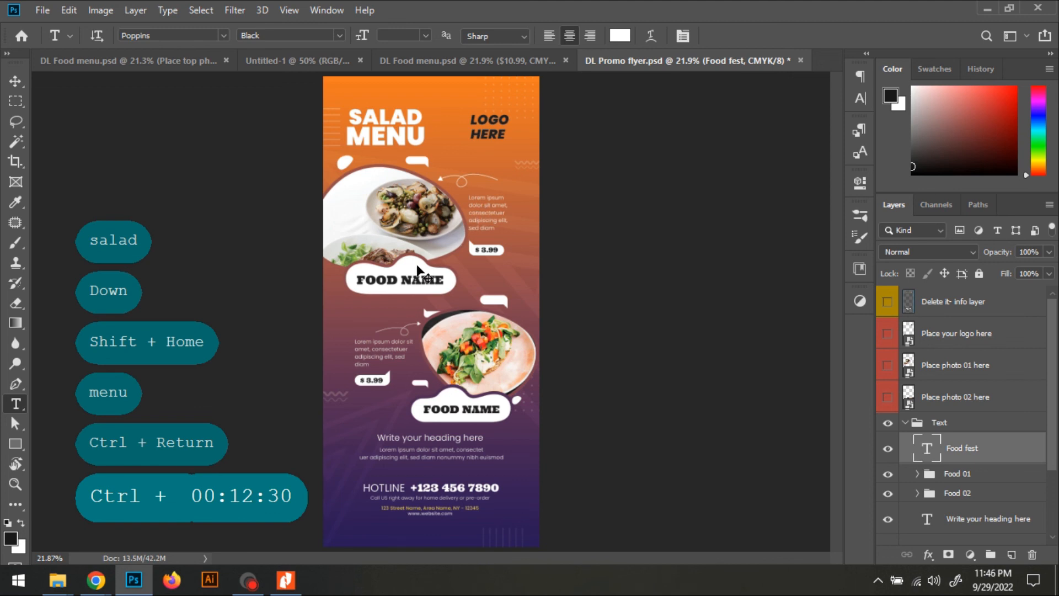
key("ctrl+0")
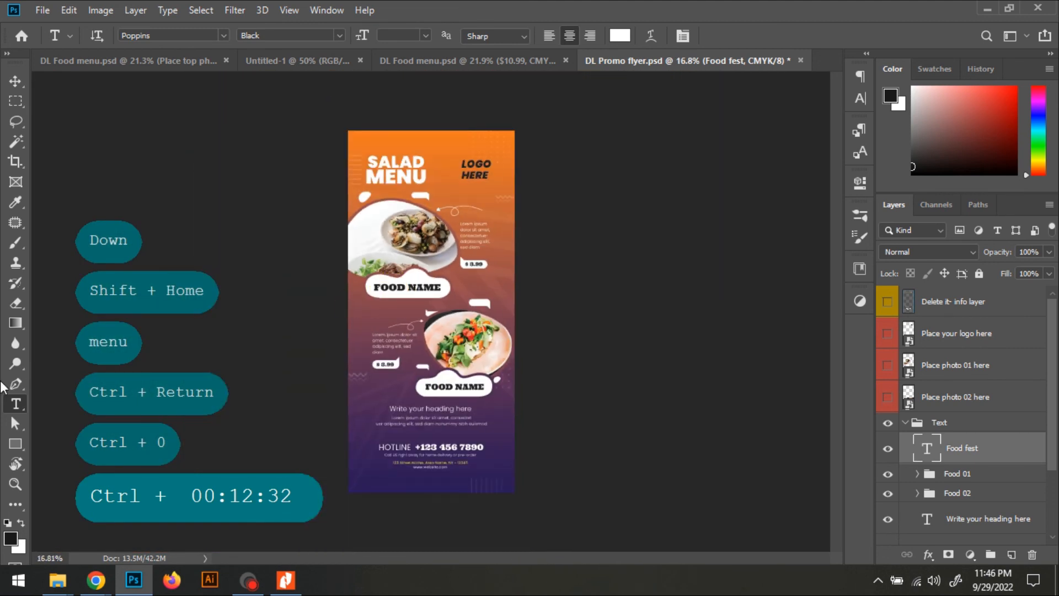
Step: Switch to the Move tool and save the edited DL Promo flyer.psd
left_click(15, 81)
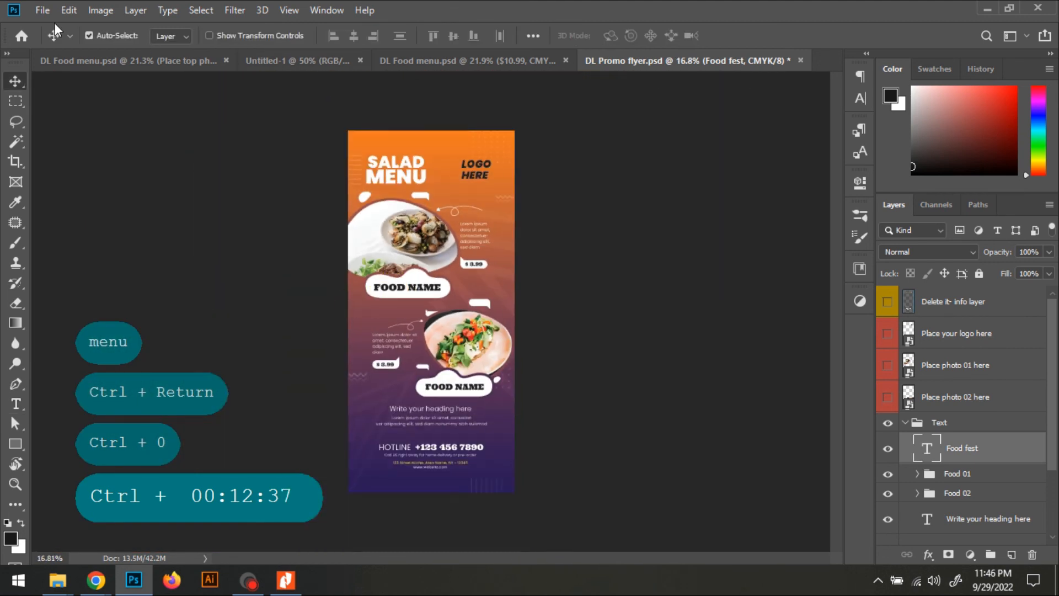
left_click(44, 11)
left_click(74, 169)
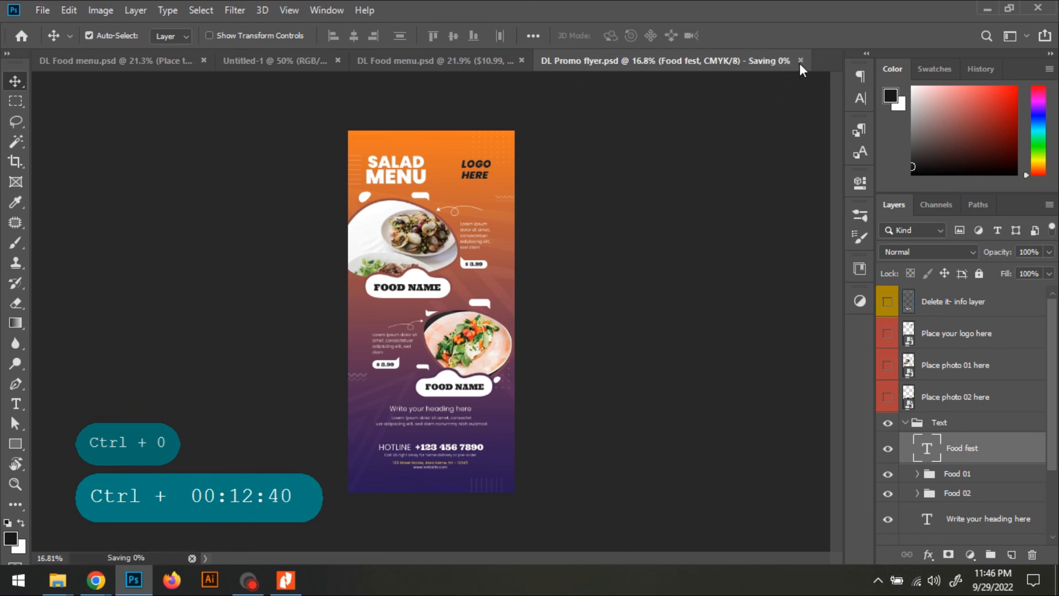